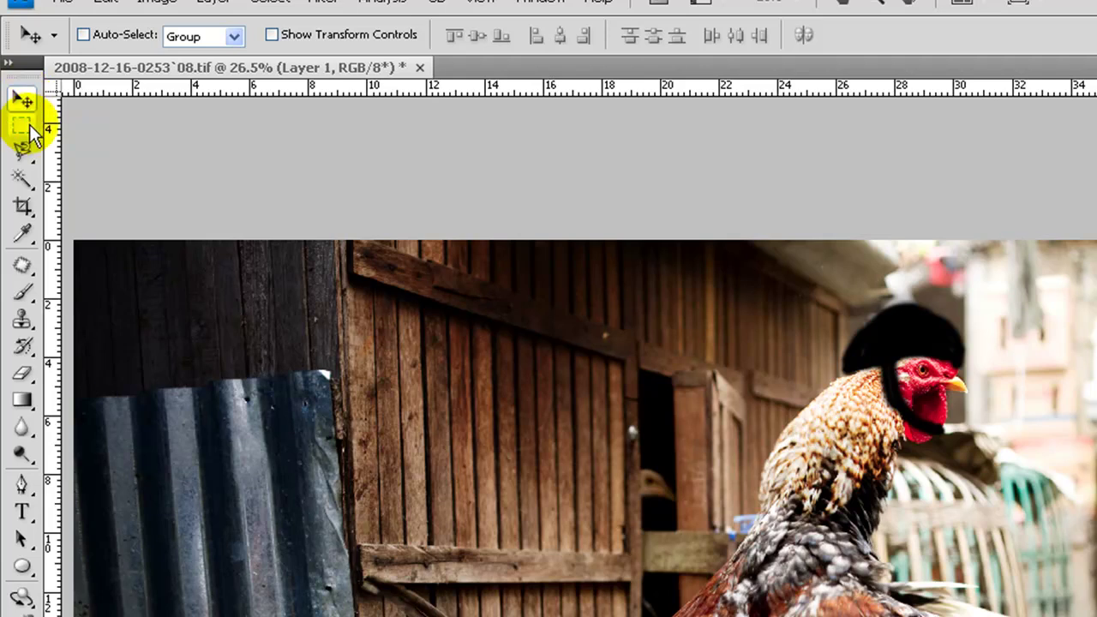
# Switch to the Rectangular Marquee Tool in the Tools panel.
pyautogui.click(20, 127)
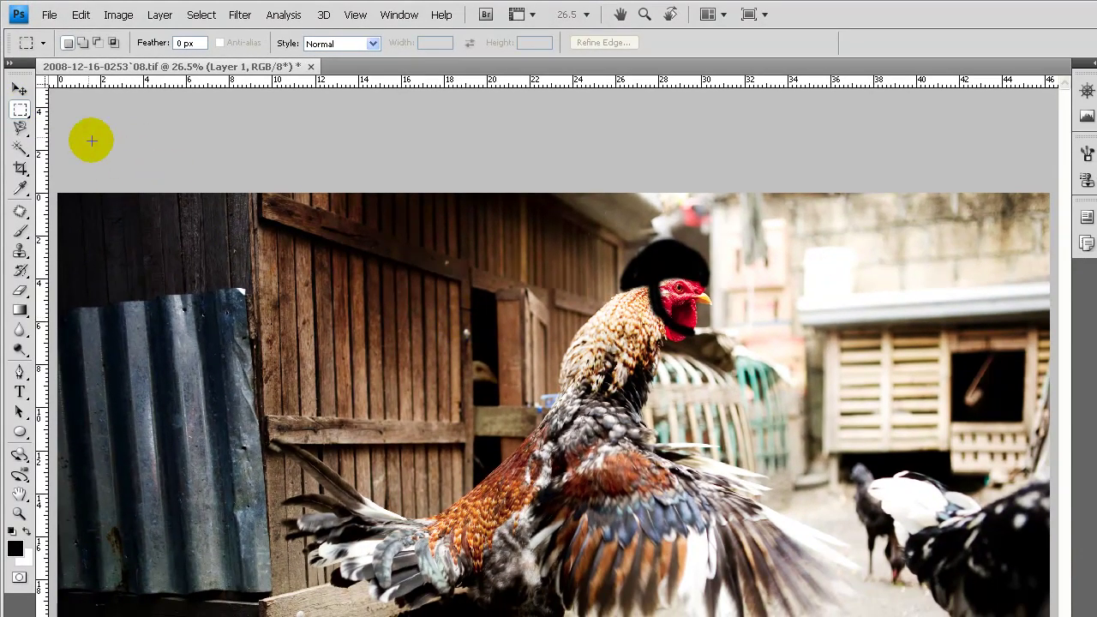
# With the Move tool (V), drag the black hat onto the rooster's head.
pyautogui.press('v')
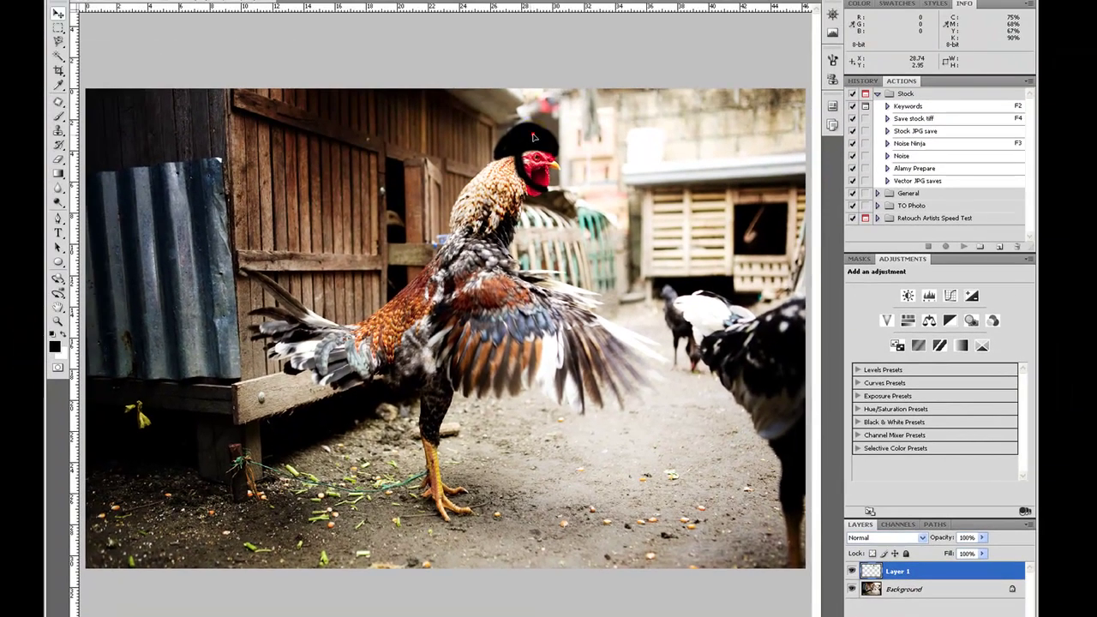
pyautogui.moveTo(512, 26); pyautogui.dragTo(450, 42)
pyautogui.moveTo(484, 152); pyautogui.dragTo(533, 139)
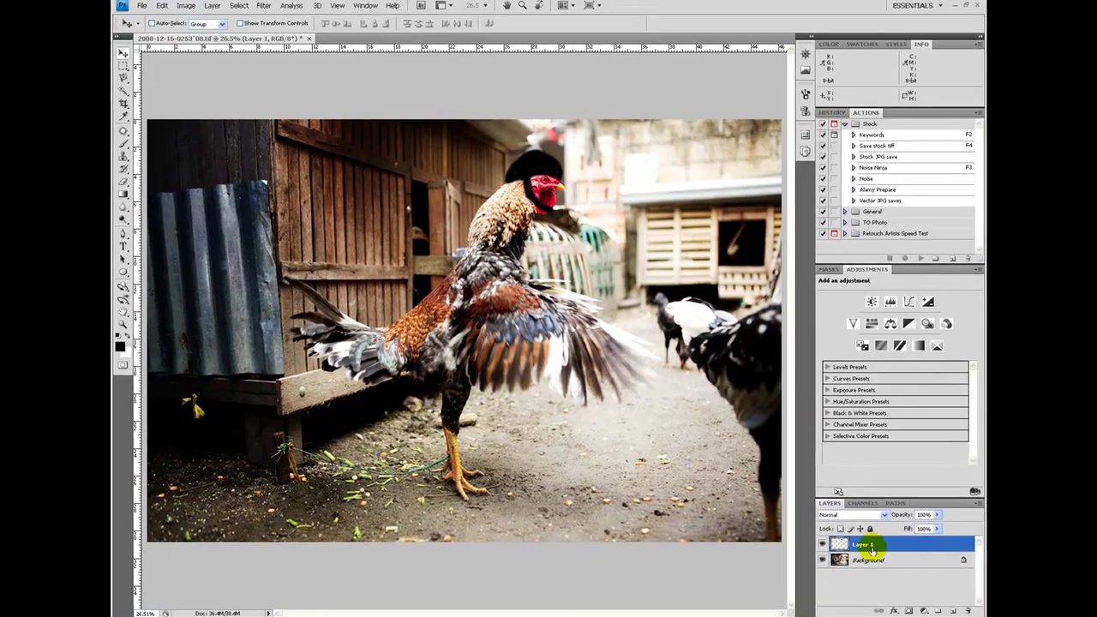
# After the locked Background error, reselect Layer 1 and nudge the hat slightly higher.
pyautogui.click(906, 591)
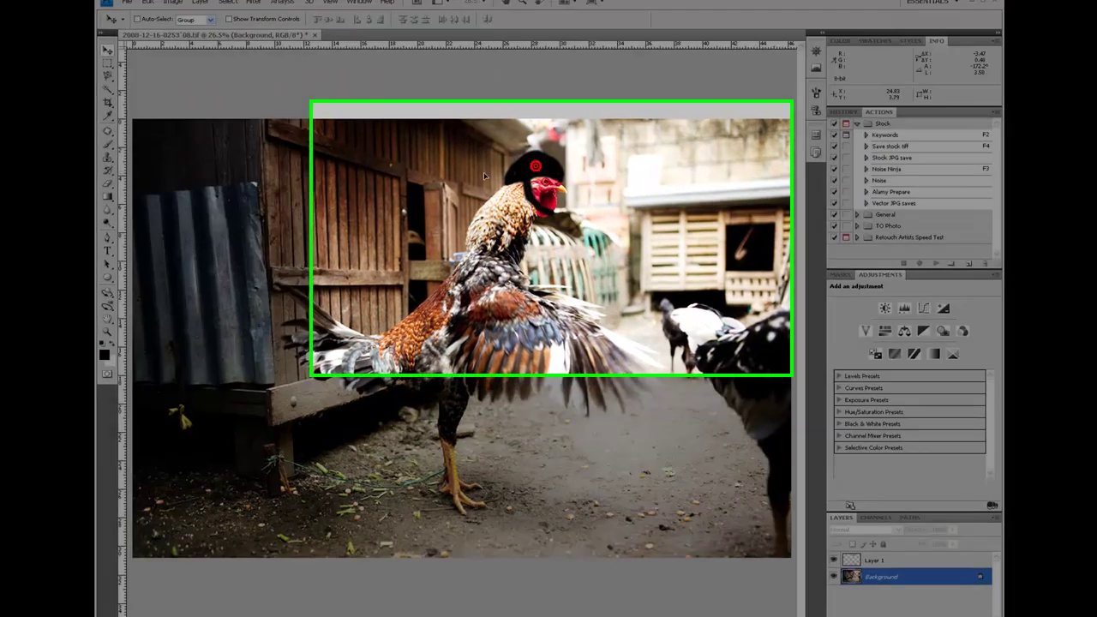
pyautogui.click(432, 183)
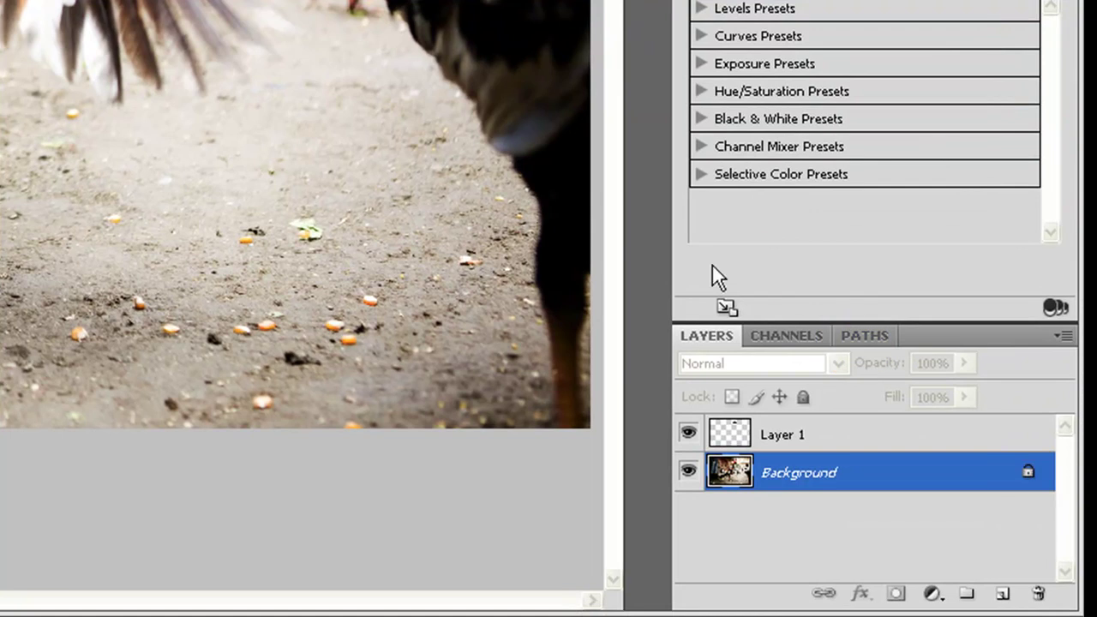
pyautogui.click(874, 431)
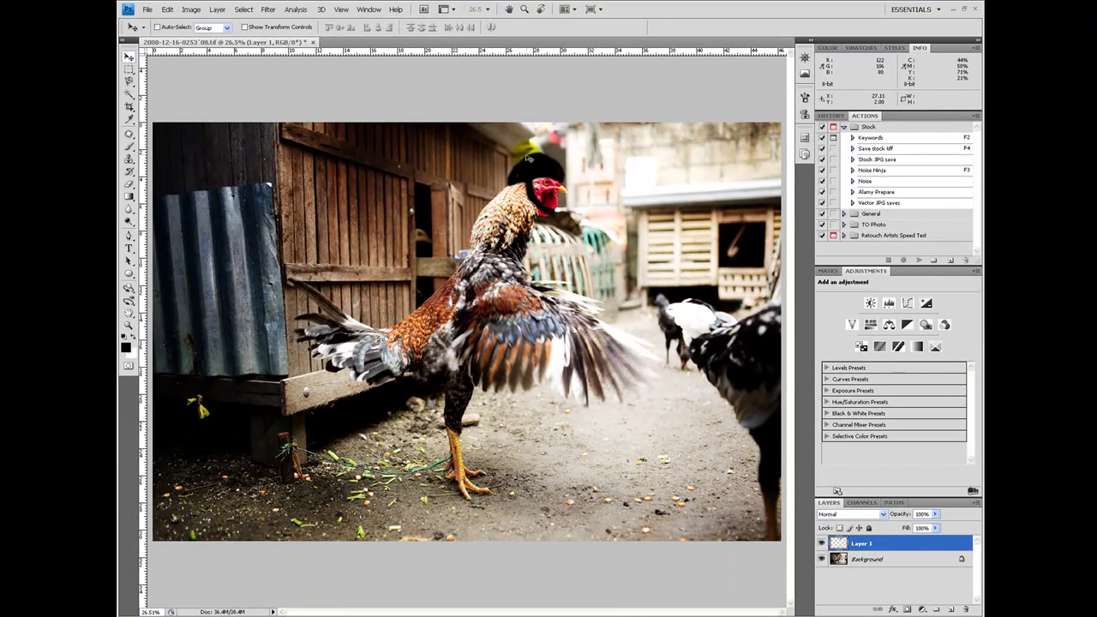
pyautogui.moveTo(535, 167)
pyautogui.mouseDown()
pyautogui.moveTo(519, 175)
pyautogui.moveTo(534, 164)
pyautogui.mouseUp()
# Choose the Elliptical Marquee Tool and draw an oval selection over the rooster.
pyautogui.click(131, 69)
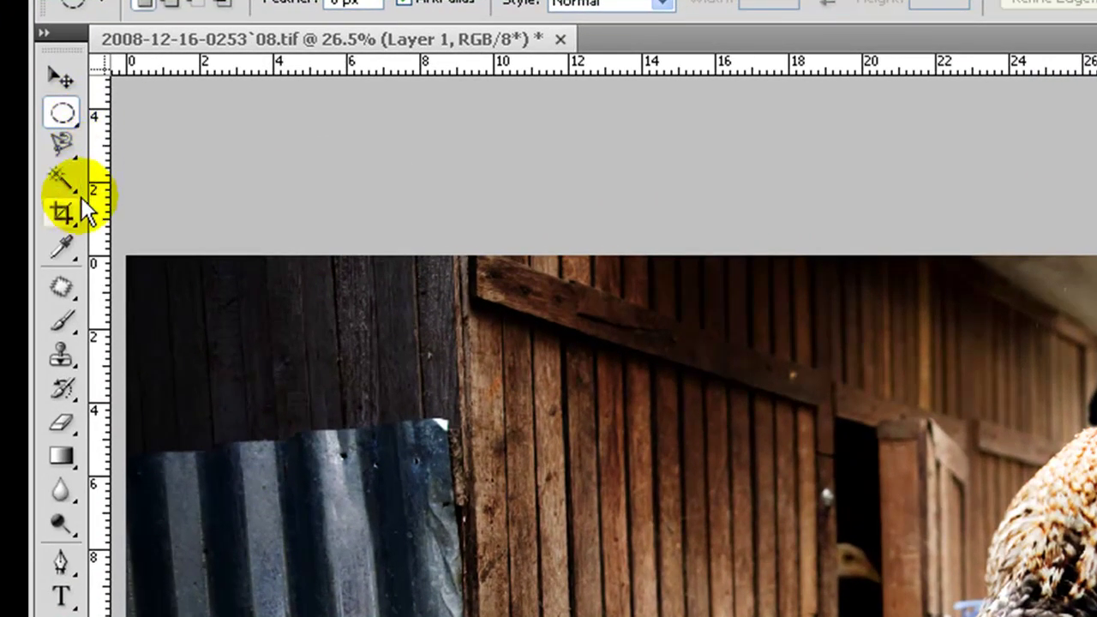
pyautogui.click(77, 122)
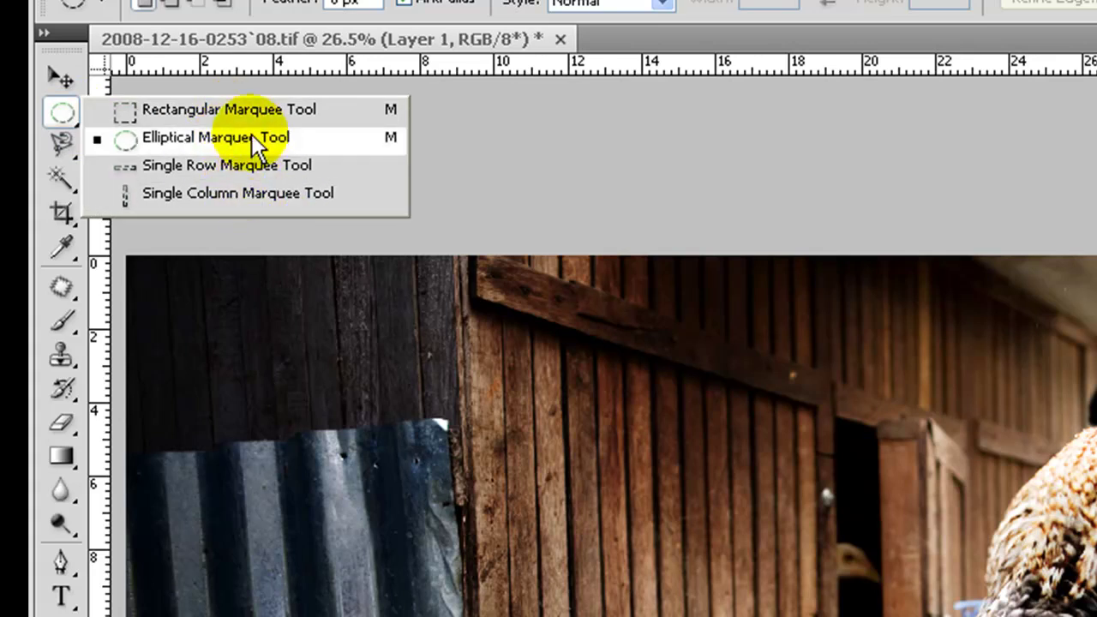
pyautogui.click(251, 133)
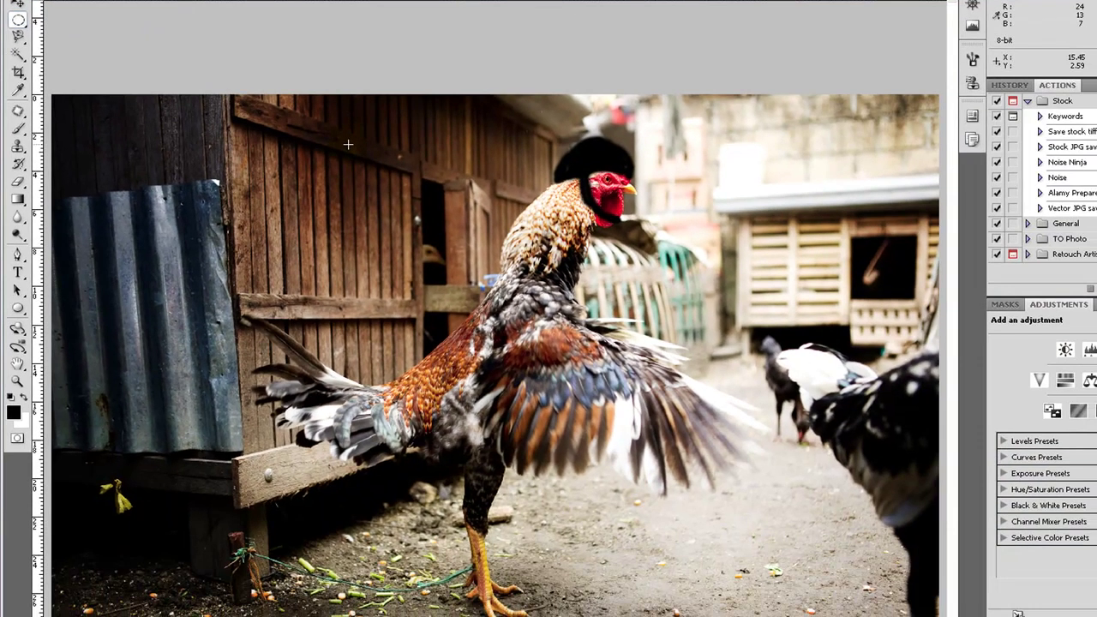
pyautogui.moveTo(366, 182); pyautogui.dragTo(545, 591)
pyautogui.click(536, 206)
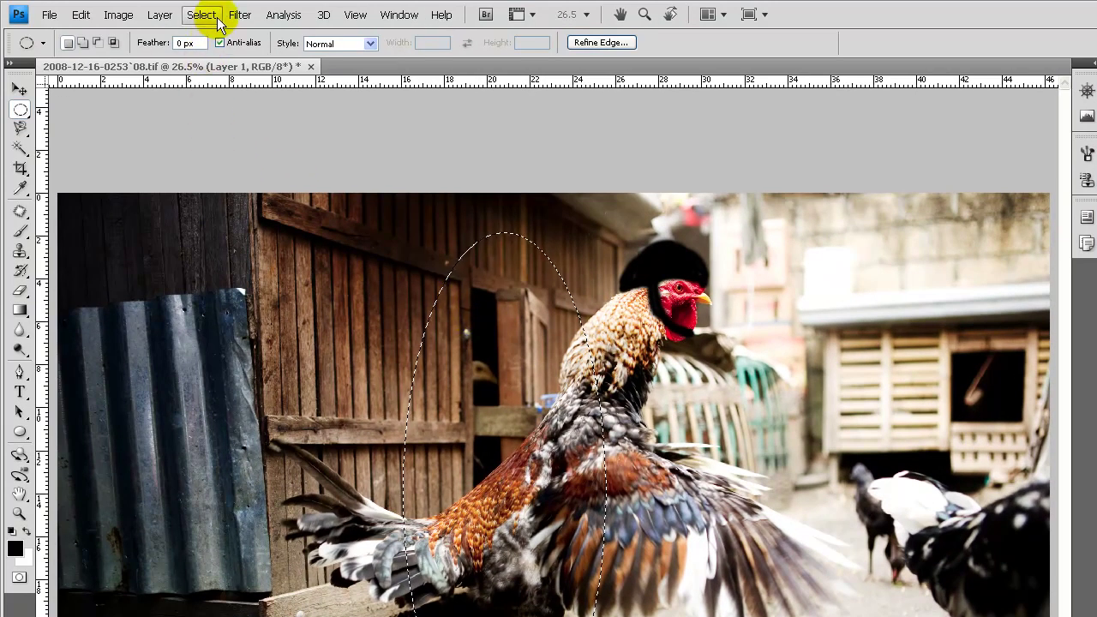
# Deselect via Select > Deselect and draw a new, larger oval selection.
pyautogui.click(218, 21)
pyautogui.click(228, 50)
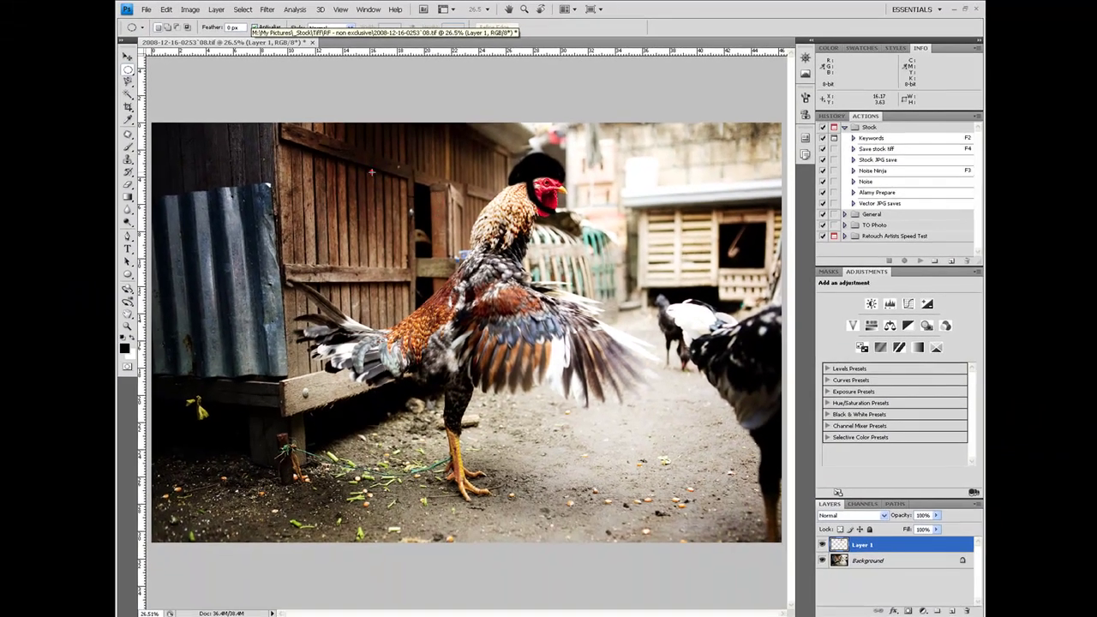
pyautogui.moveTo(406, 277); pyautogui.dragTo(800, 616)
pyautogui.moveTo(622, 430); pyautogui.dragTo(636, 448)
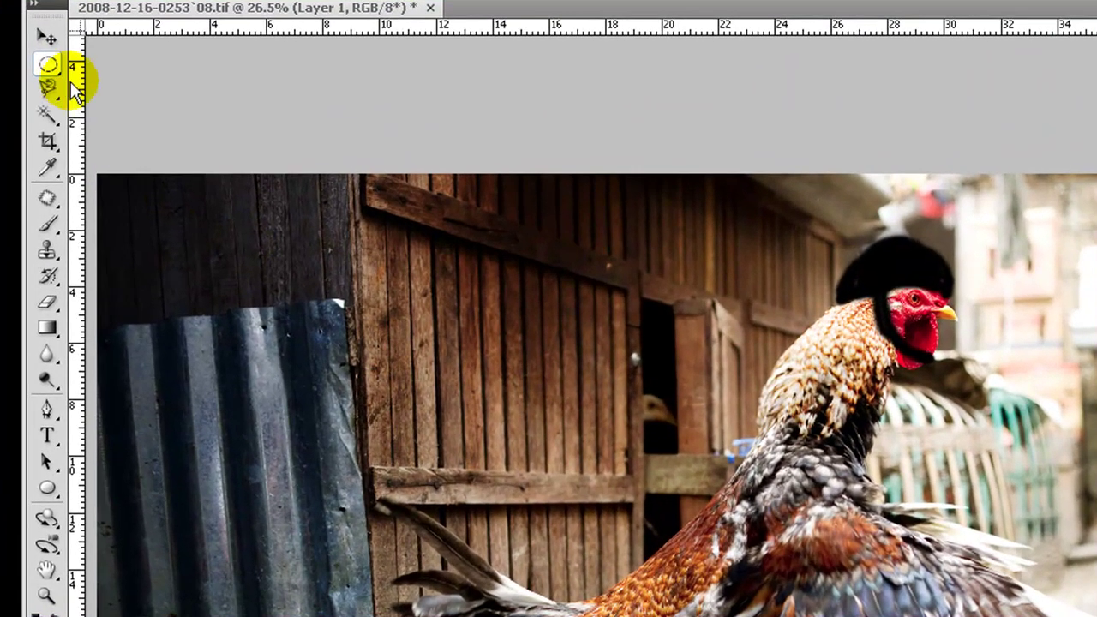
# With the Rectangular Marquee, draw rectangles around the rooster, barn door and head area.
pyautogui.click(50, 65)
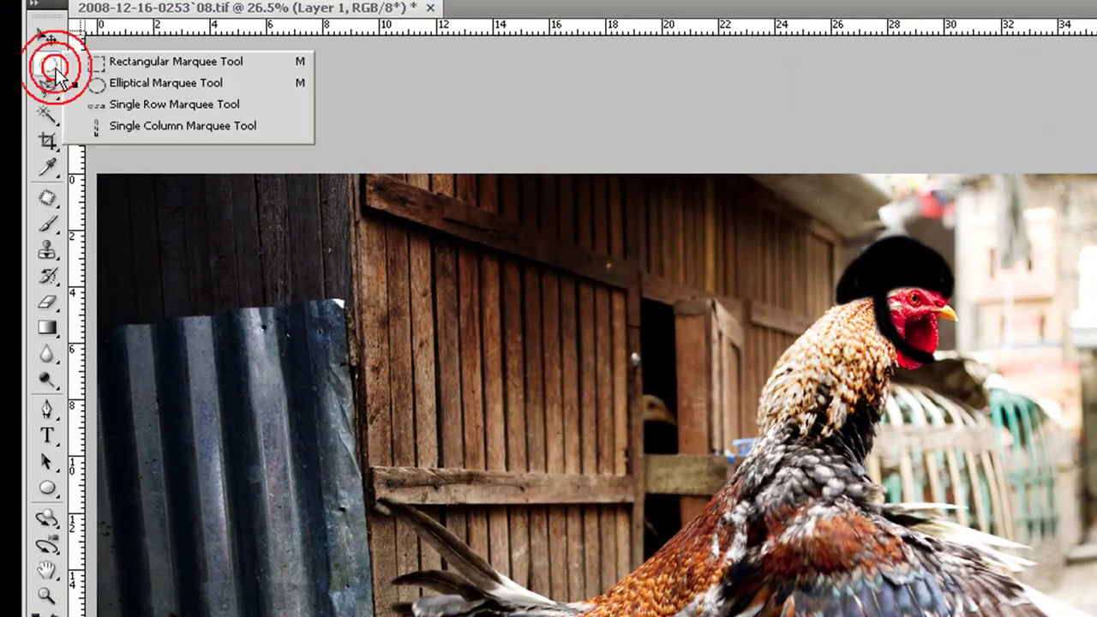
pyautogui.click(134, 66)
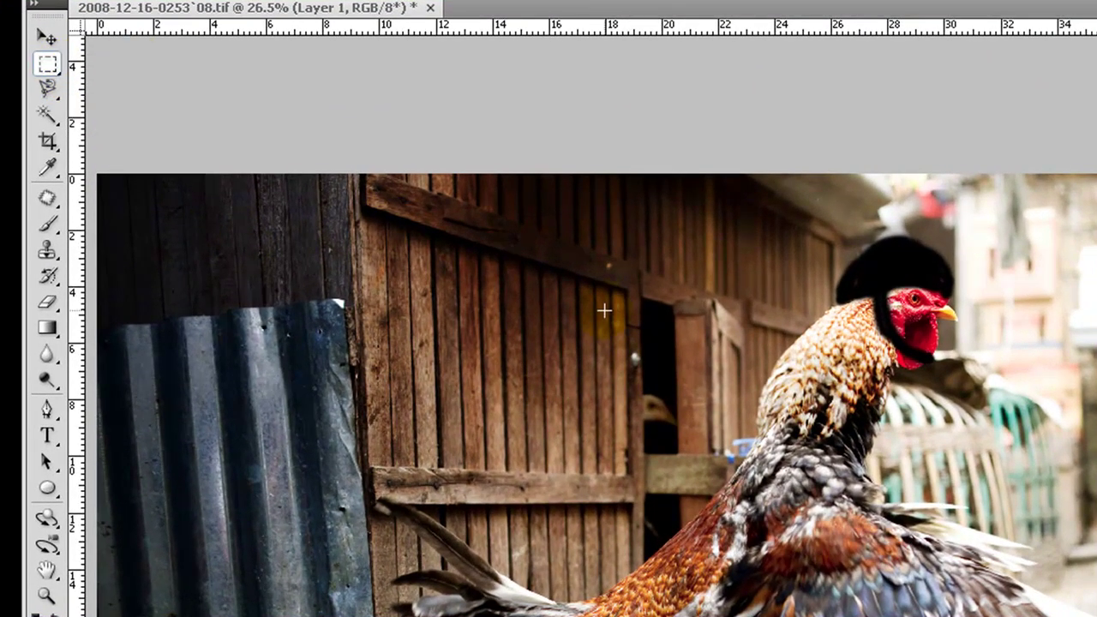
pyautogui.moveTo(604, 310); pyautogui.dragTo(1096, 616)
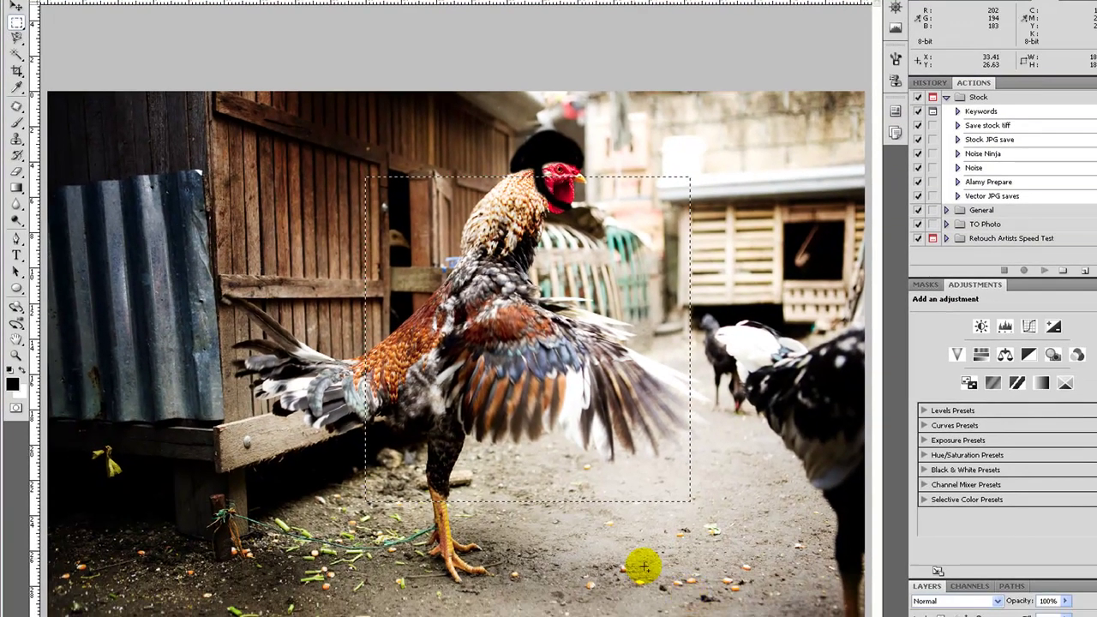
pyautogui.moveTo(254, 157); pyautogui.dragTo(347, 532)
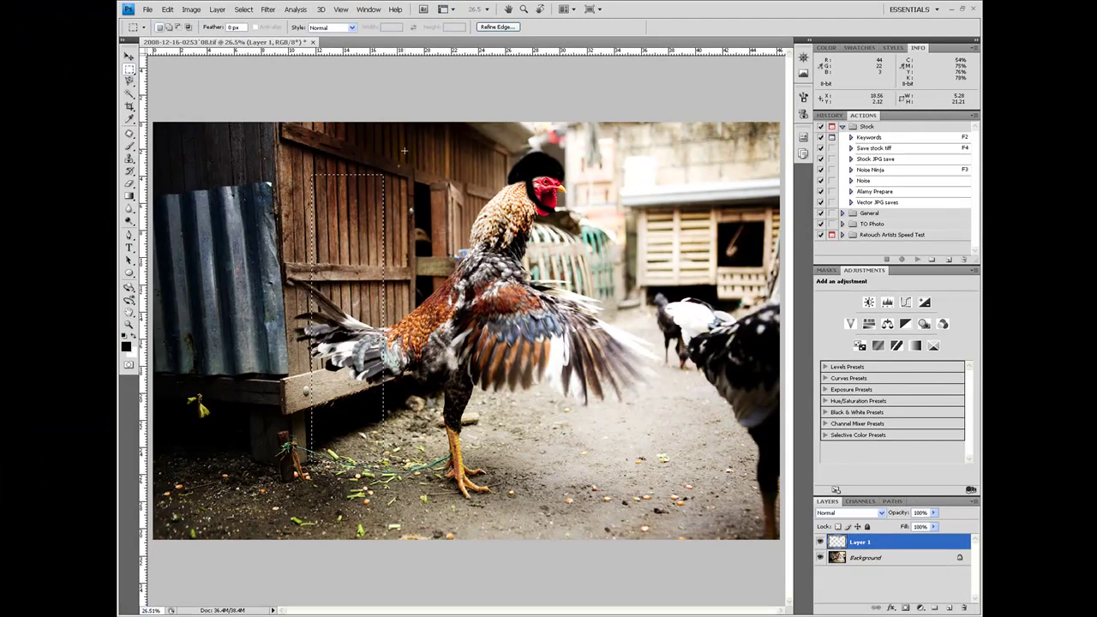
pyautogui.moveTo(404, 151); pyautogui.dragTo(648, 299)
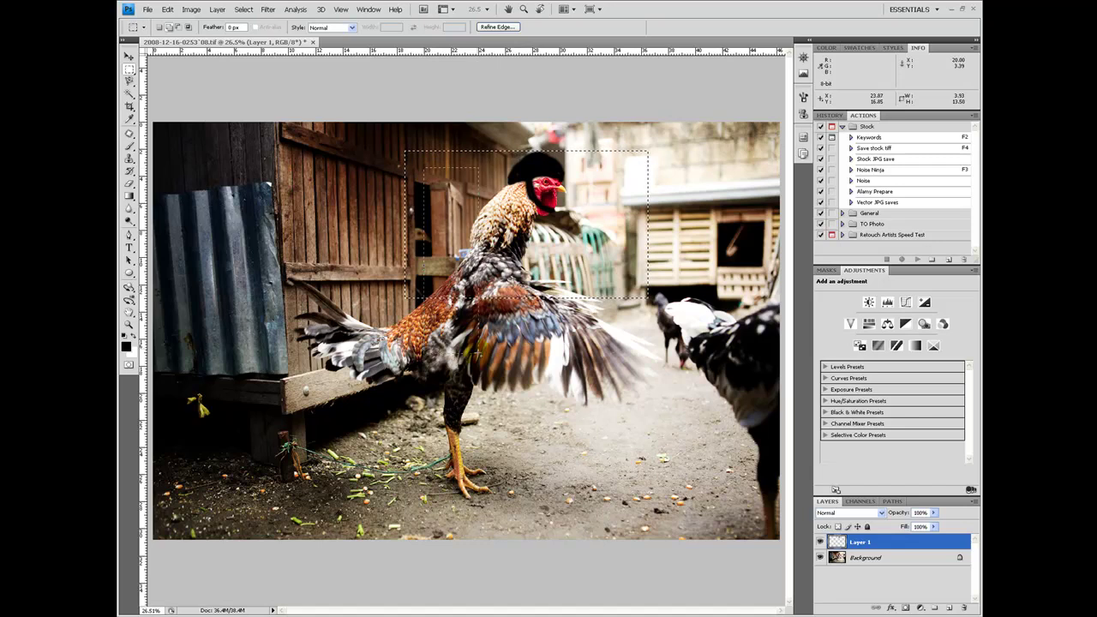
# Add a rectangle and an oval across the rooster's body, then clear the selection with Ctrl+D.
pyautogui.moveTo(423, 166); pyautogui.dragTo(521, 512)
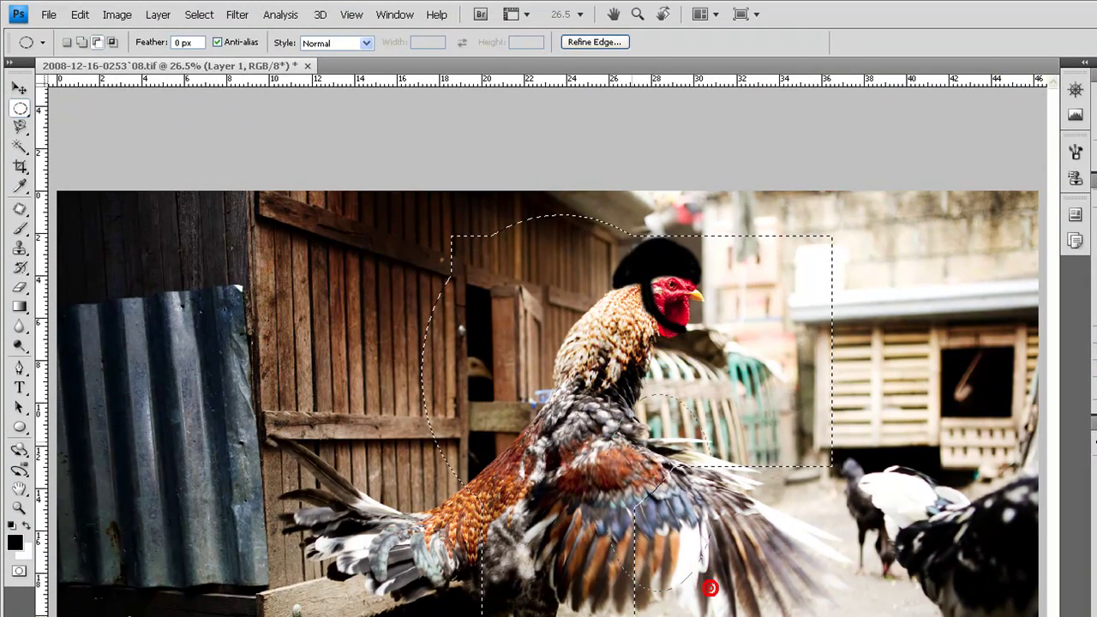
pyautogui.moveTo(710, 587); pyautogui.dragTo(507, 305)
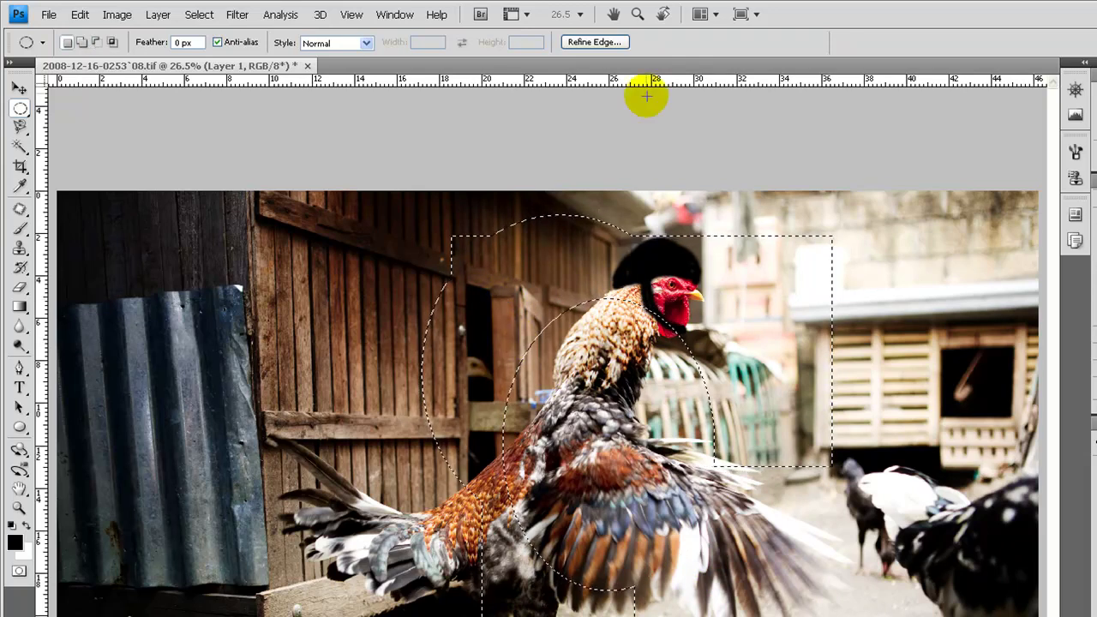
pyautogui.hotkey('ctrl', 'd')
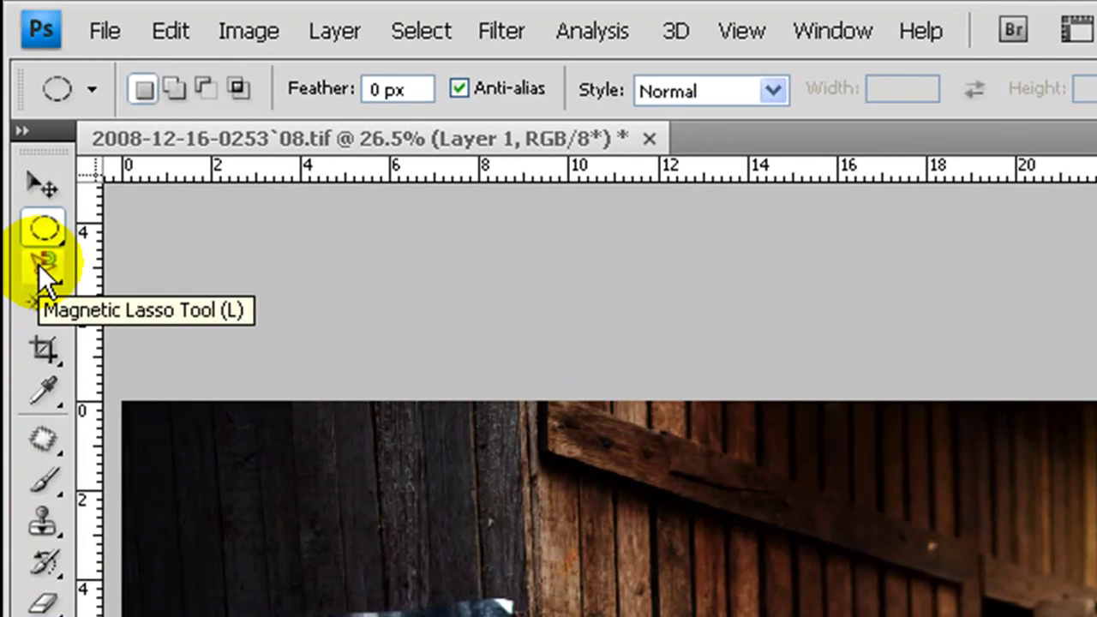
# With the Magnetic Lasso, anchor an outline along the hat's edge, the comb and wattle.
pyautogui.click(38, 263)
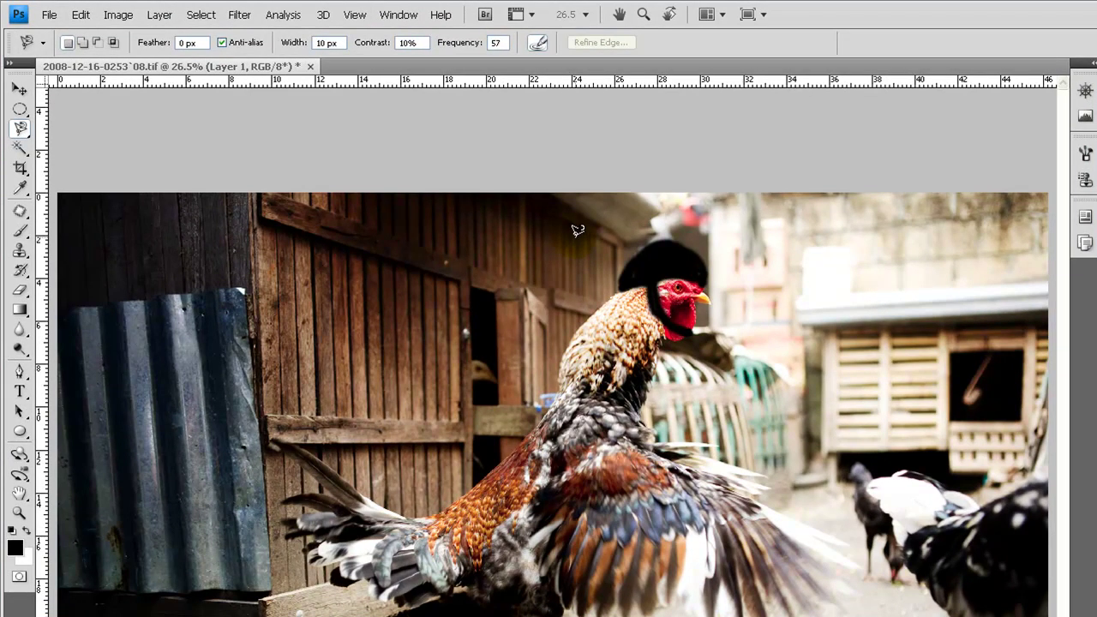
pyautogui.scroll(5, 598, 289)
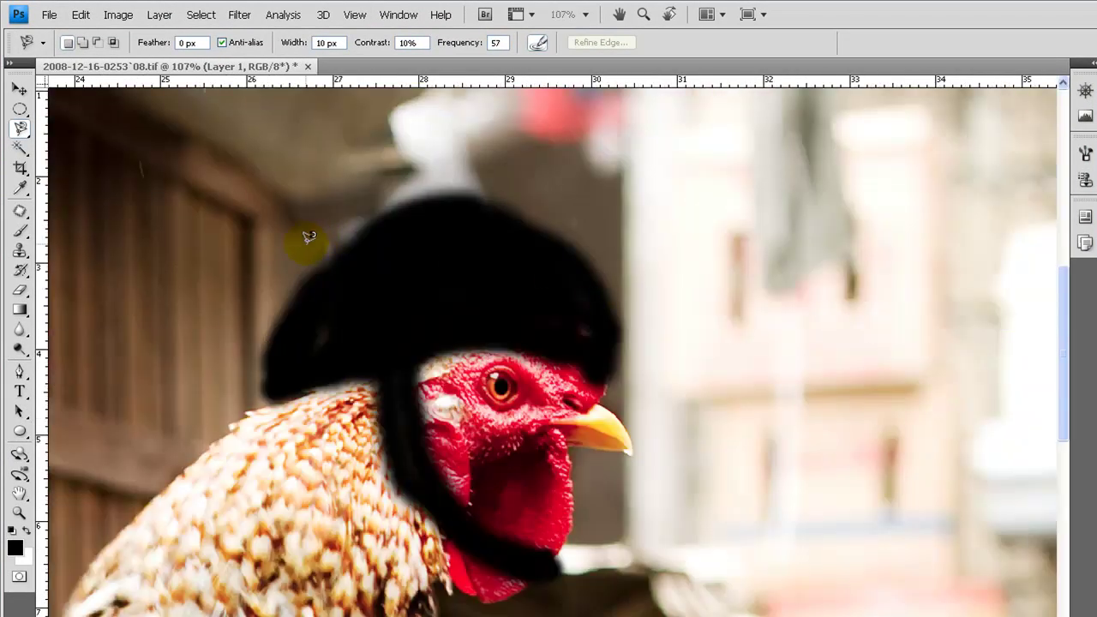
pyautogui.click(265, 323)
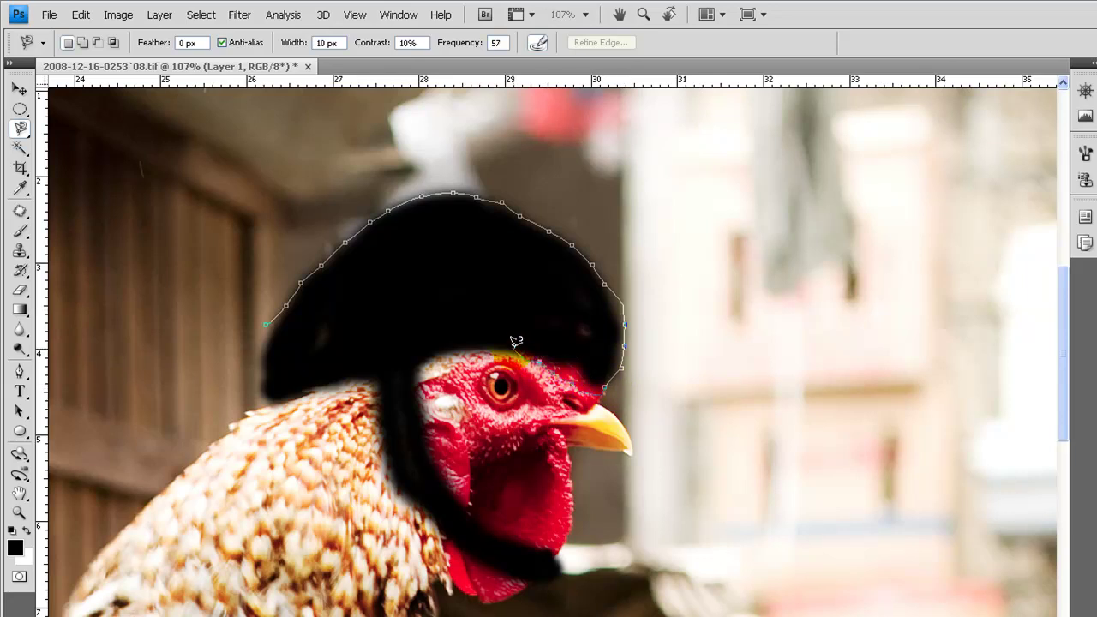
pyautogui.click(440, 351)
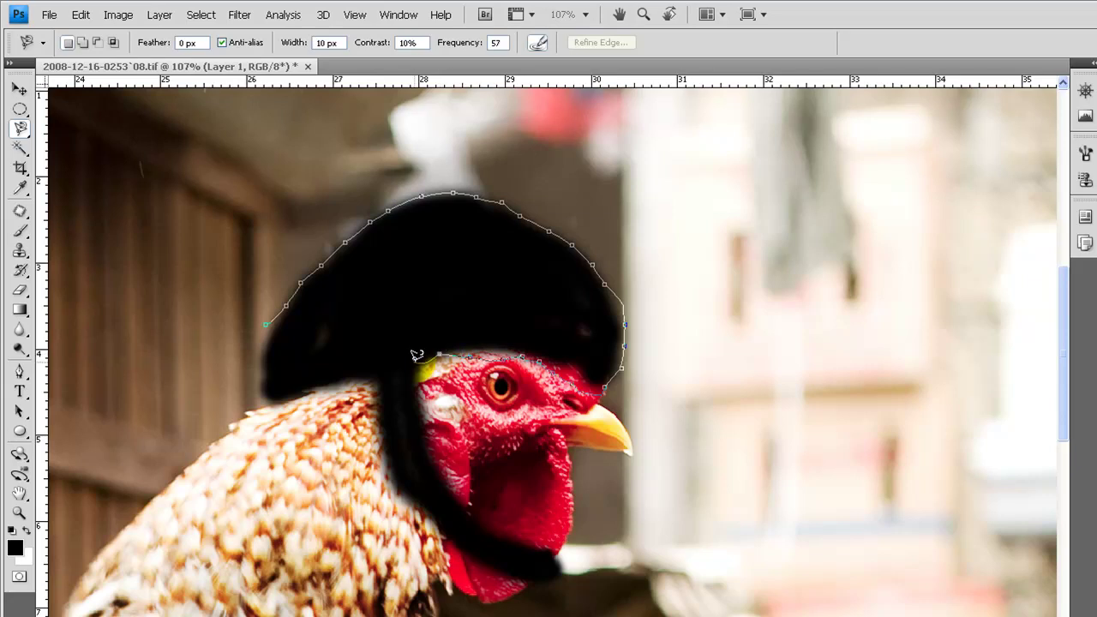
pyautogui.click(428, 409)
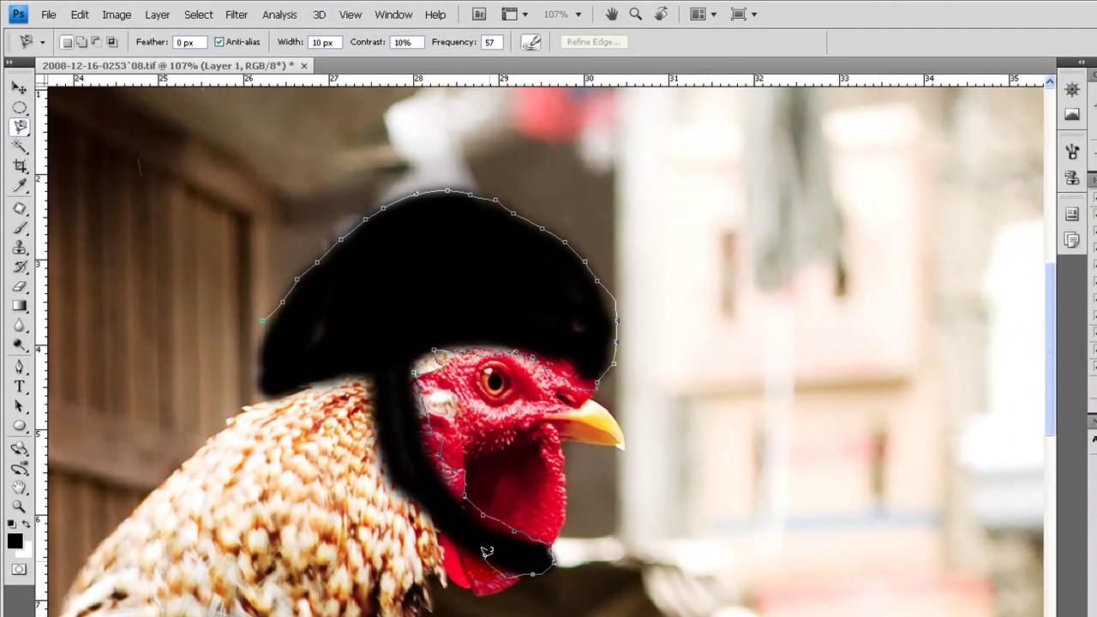
pyautogui.click(398, 330)
pyautogui.click(377, 378)
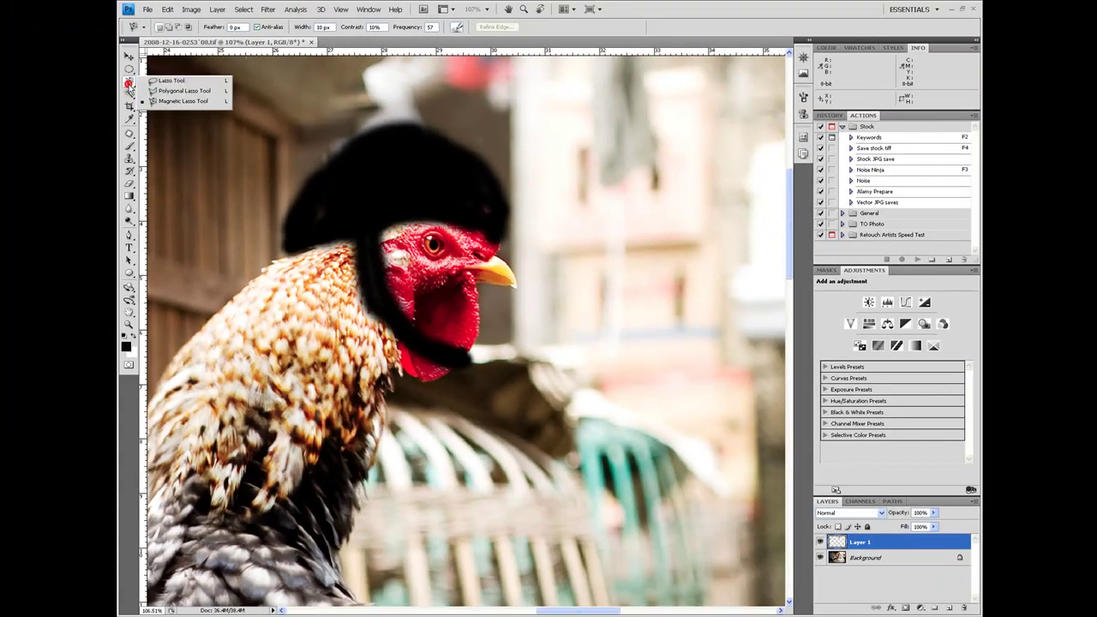
# Draw a freehand Lasso outline around the rooster's head and beak, then deselect.
pyautogui.click(172, 81)
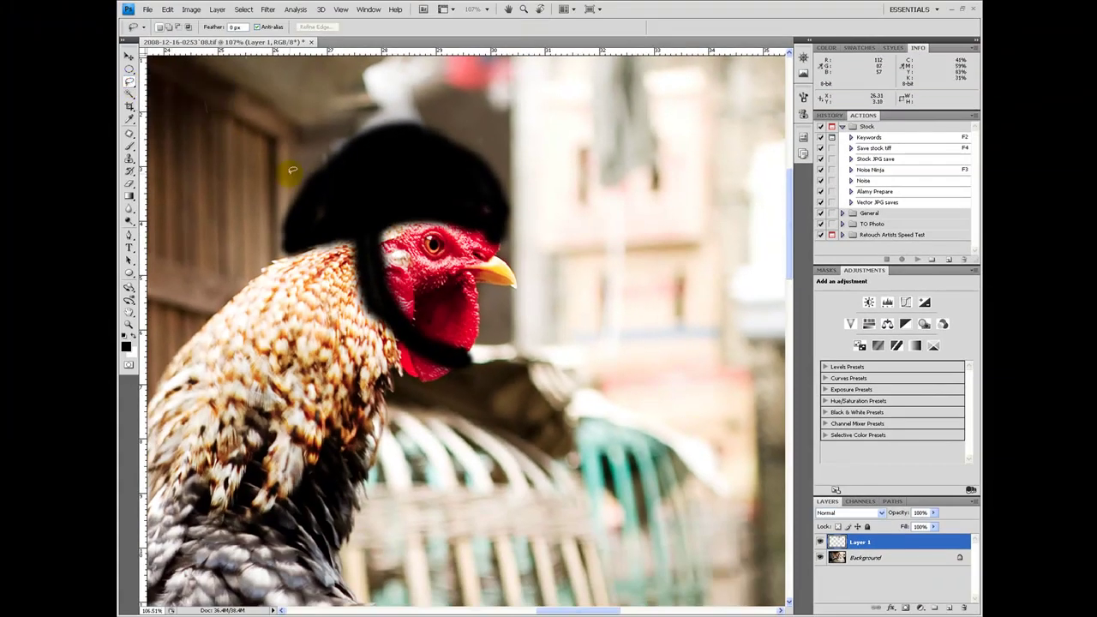
pyautogui.moveTo(269, 186); pyautogui.dragTo(421, 97)
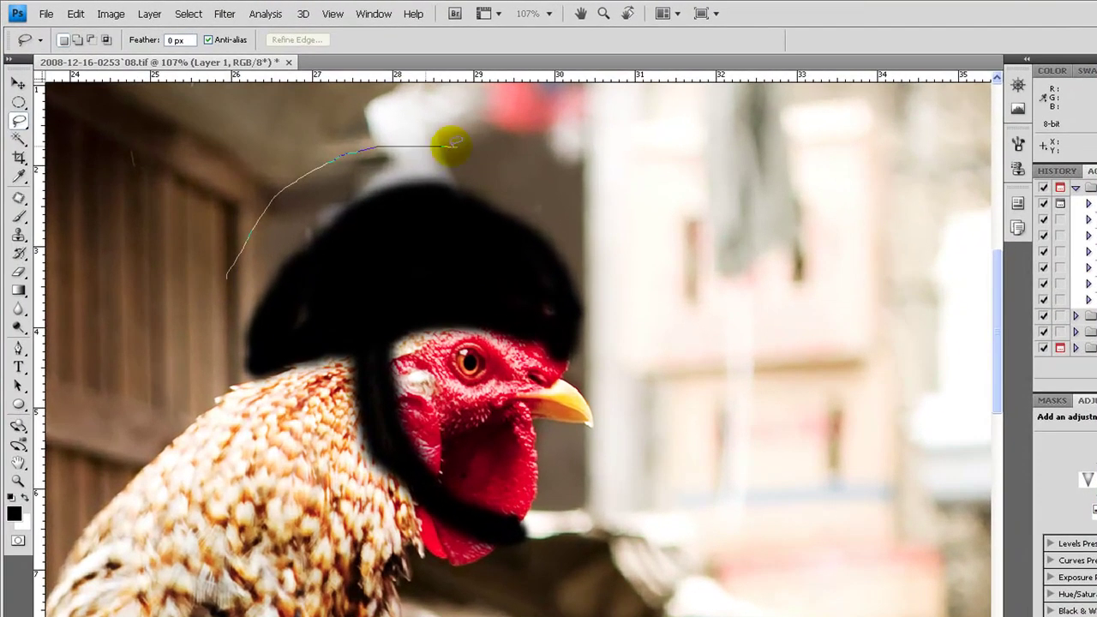
pyautogui.moveTo(451, 143)
pyautogui.mouseDown()
pyautogui.moveTo(643, 326)
pyautogui.moveTo(460, 383)
pyautogui.moveTo(625, 568)
pyautogui.moveTo(149, 380)
pyautogui.moveTo(93, 299)
pyautogui.mouseUp()
pyautogui.hotkey('ctrl', 'd')
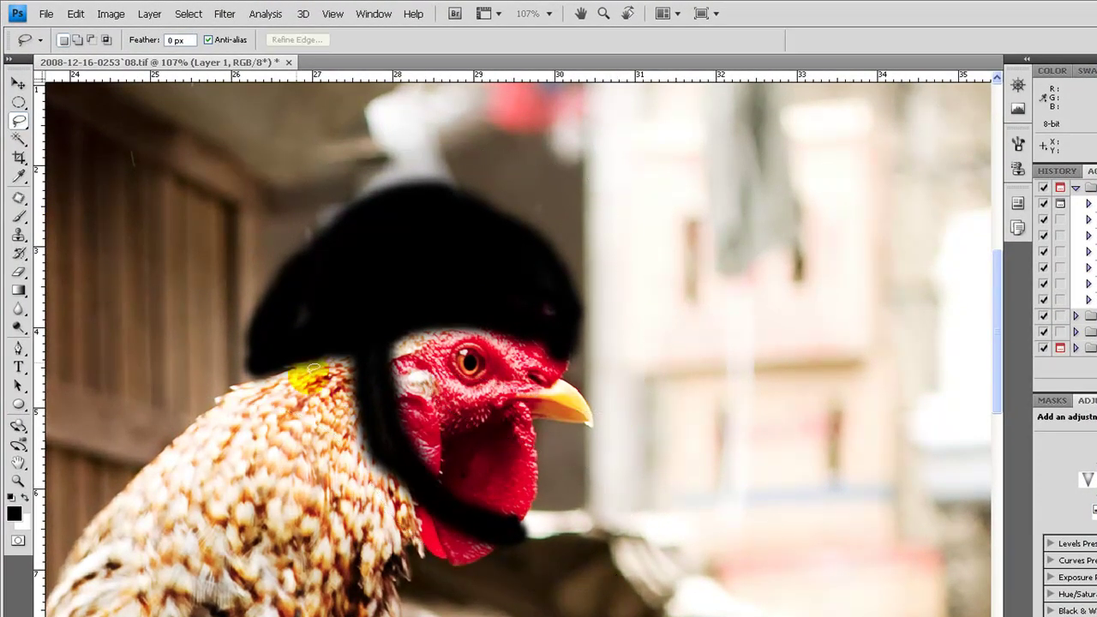
# With the Polygonal Lasso, click six corners around the hat to close a selection, then deselect.
pyautogui.click(24, 123)
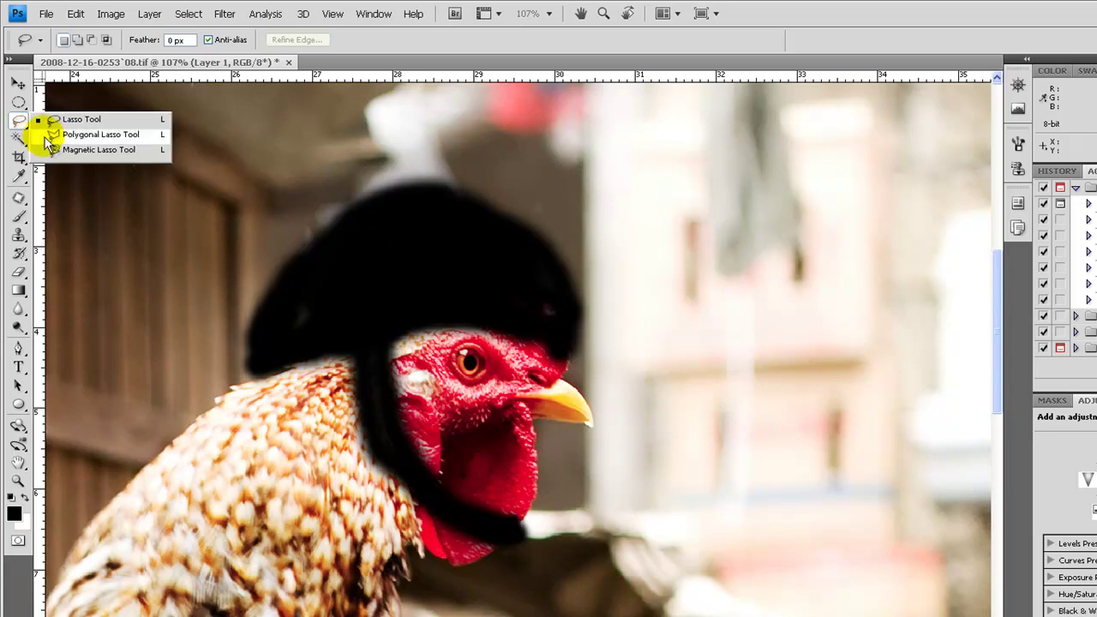
pyautogui.click(85, 134)
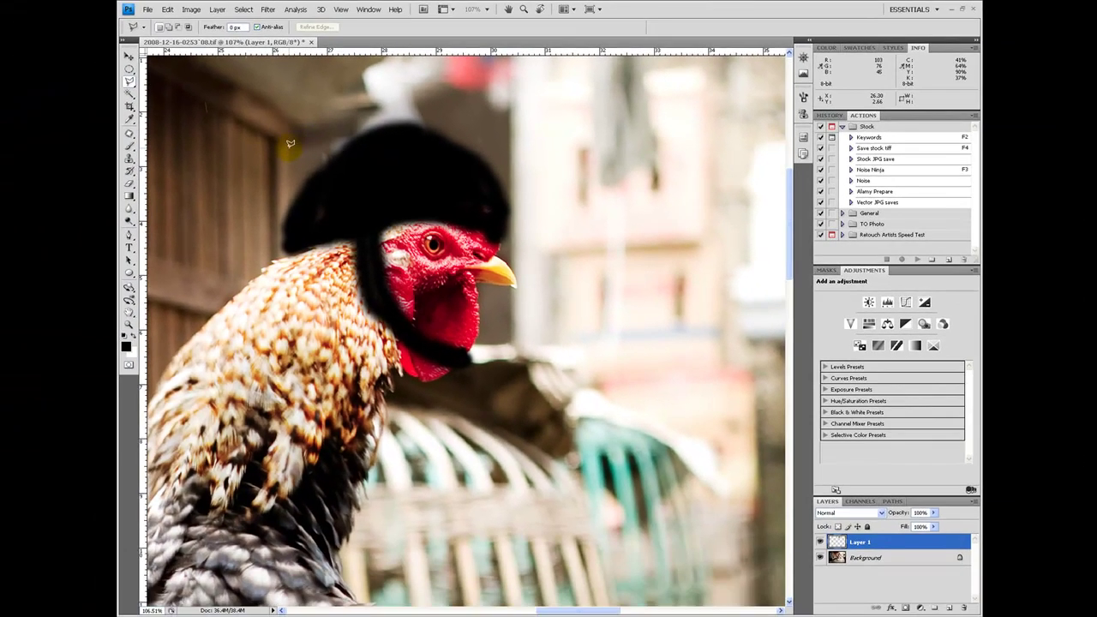
pyautogui.click(290, 146)
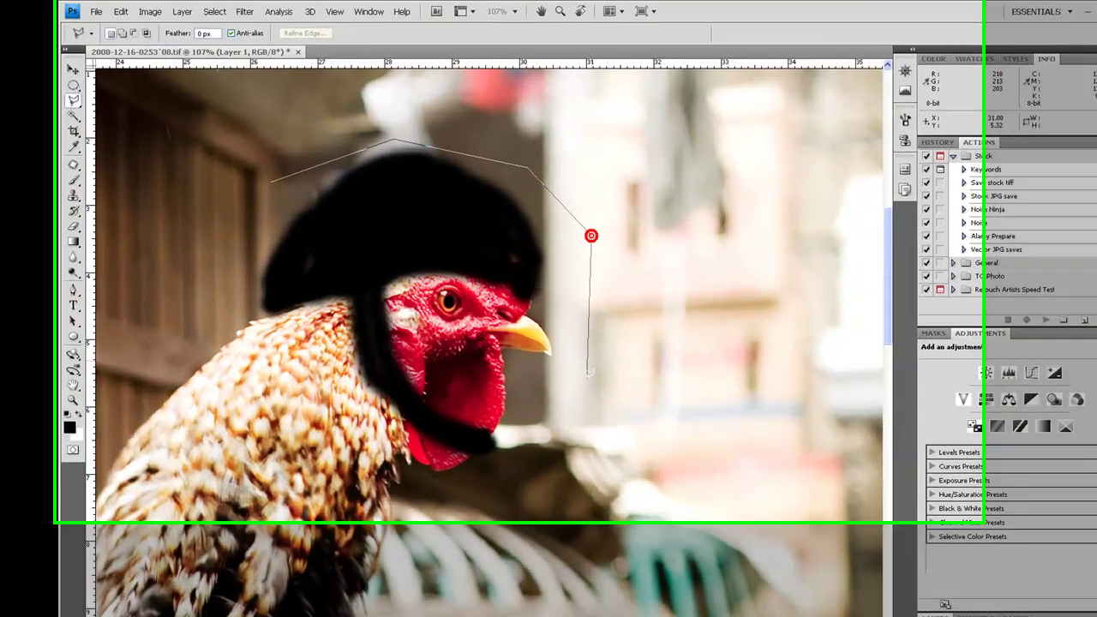
pyautogui.click(542, 303)
pyautogui.click(493, 383)
pyautogui.click(288, 311)
pyautogui.click(147, 338)
pyautogui.click(245, 233)
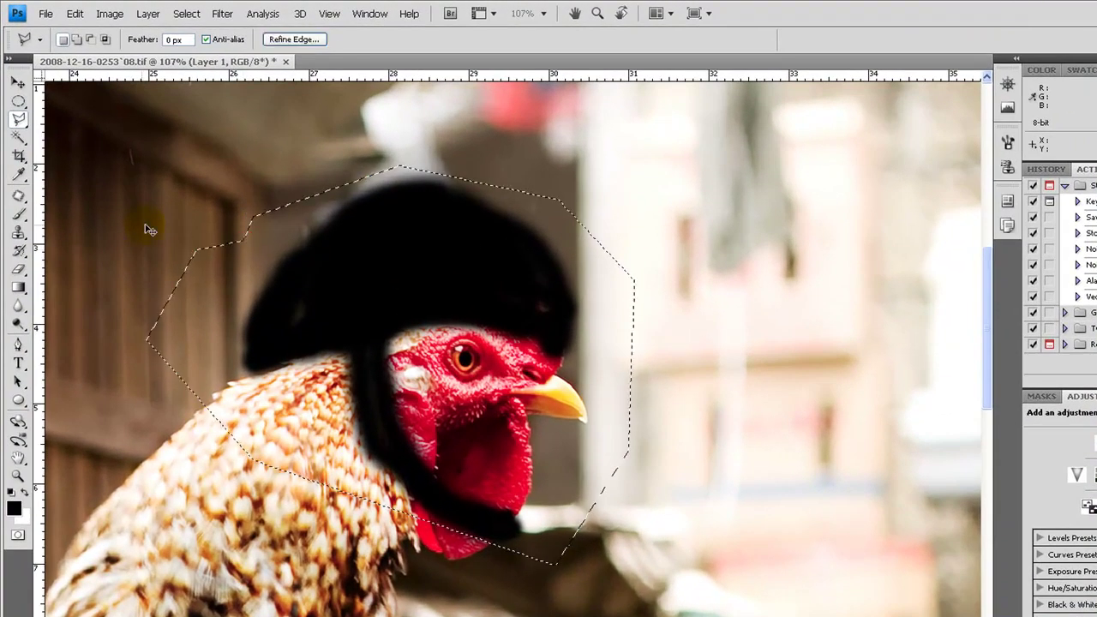
pyautogui.hotkey('ctrl', 'd')
pyautogui.click(19, 120)
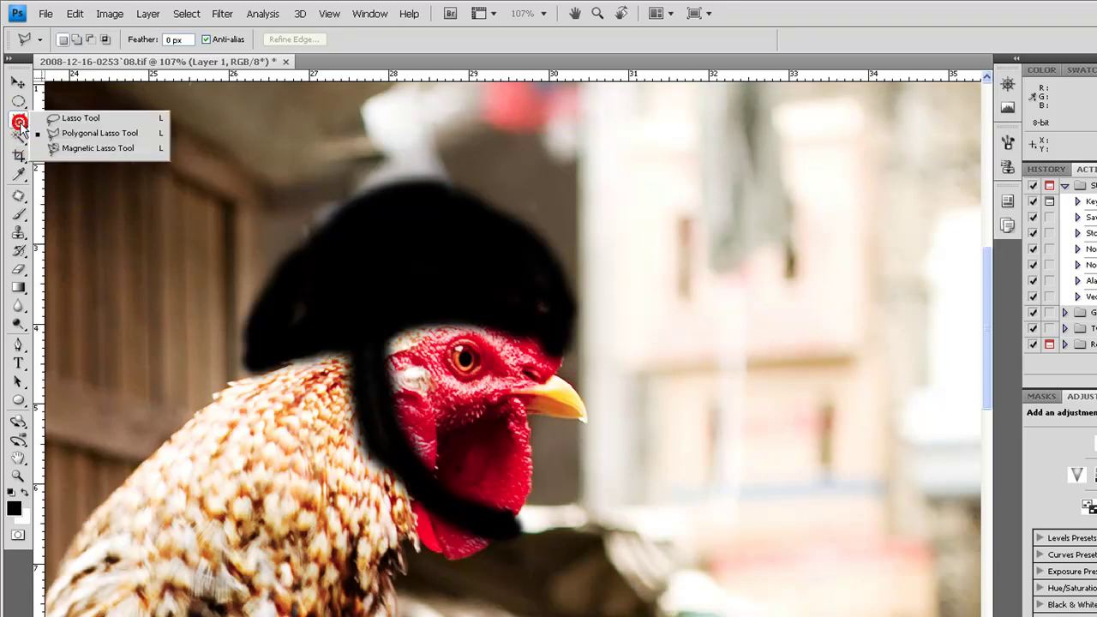
# With the Magic Wand on the fitted Background layer, select the dark wood and red wattle.
pyautogui.click(20, 140)
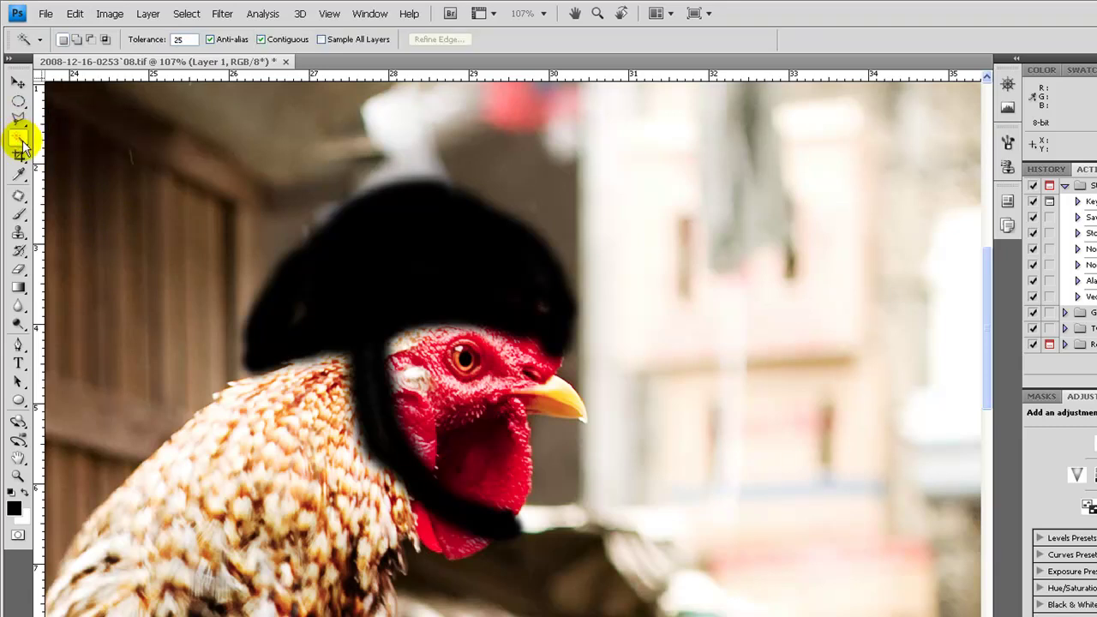
pyautogui.hotkey('ctrl', '0')
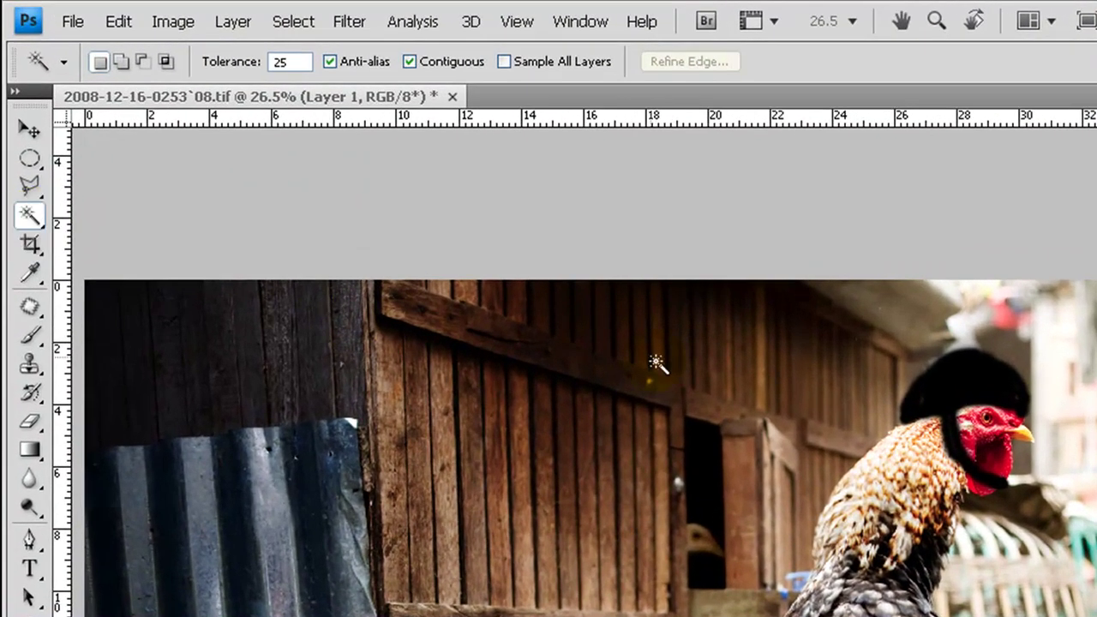
pyautogui.click(289, 62)
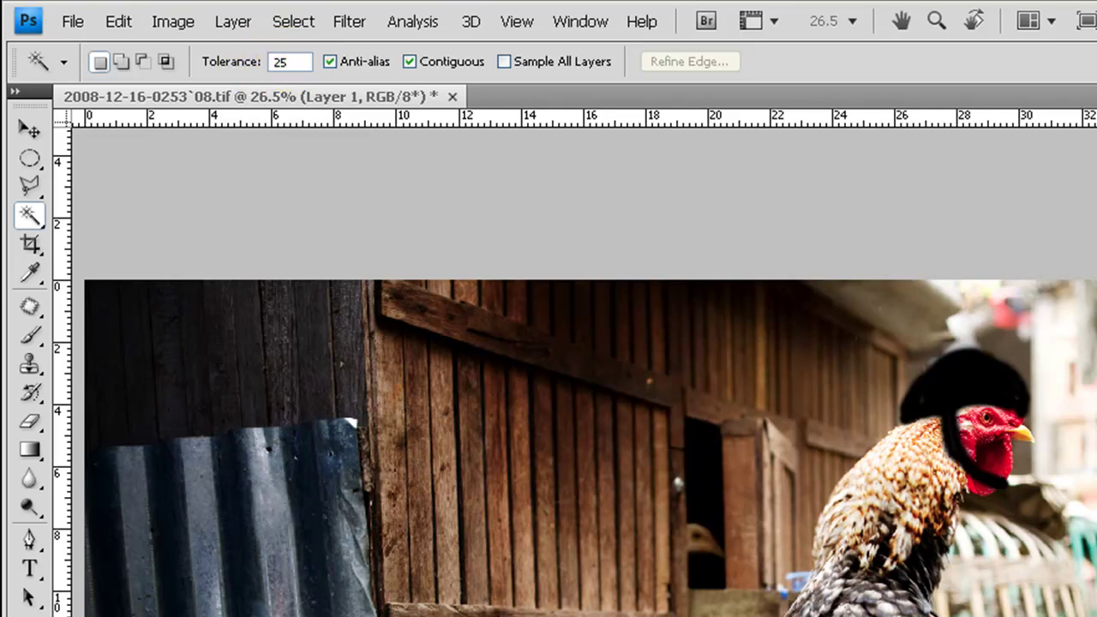
pyautogui.hotkey('alt', '[')
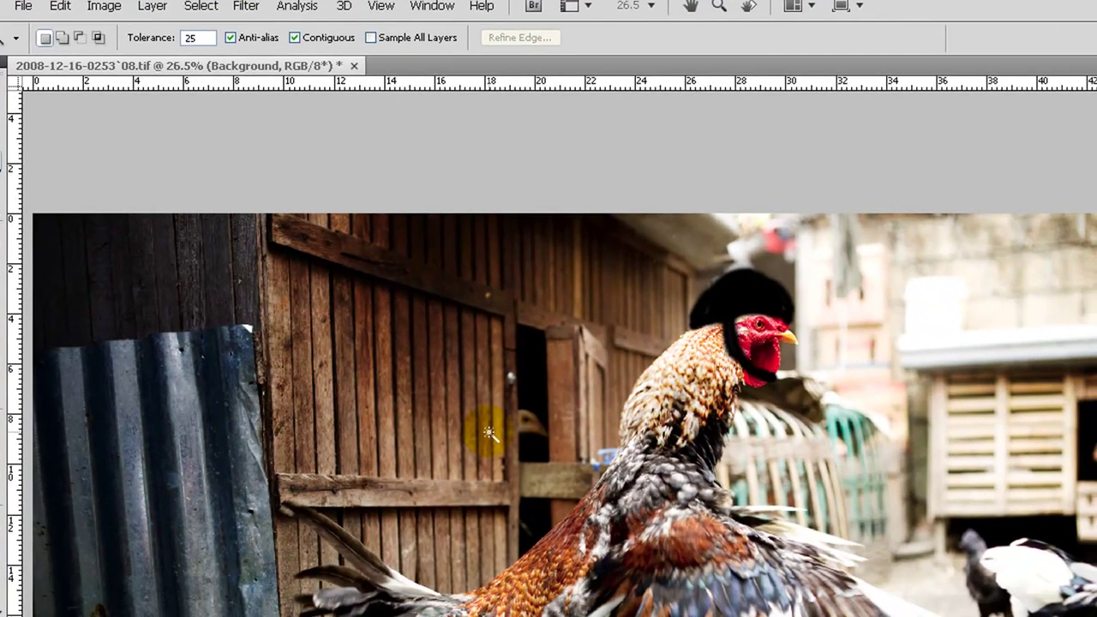
pyautogui.click(543, 477)
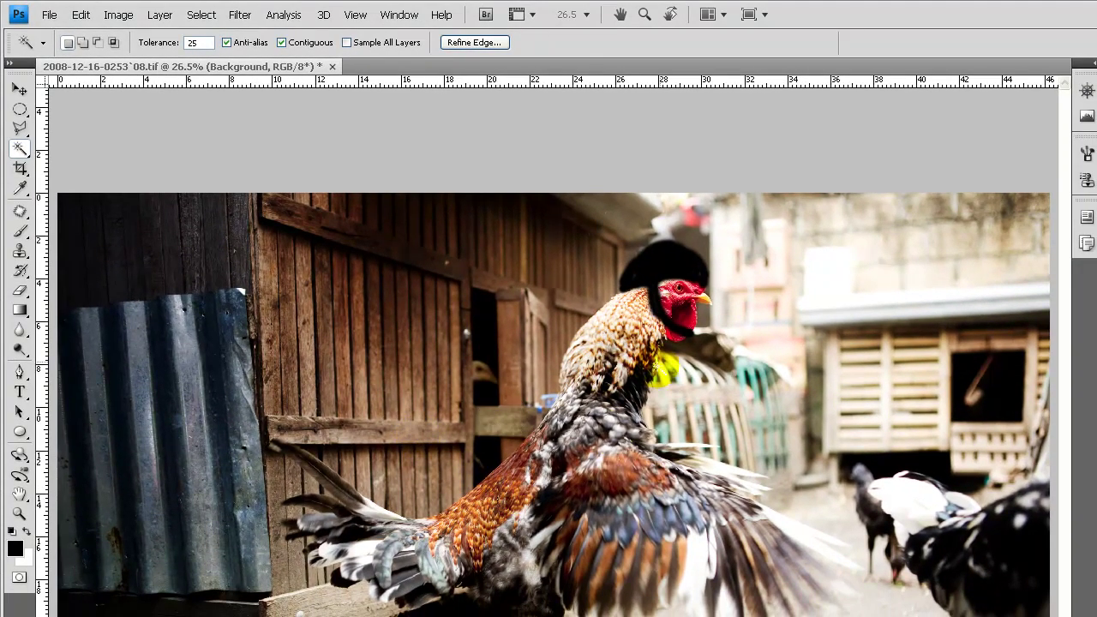
pyautogui.click(685, 314)
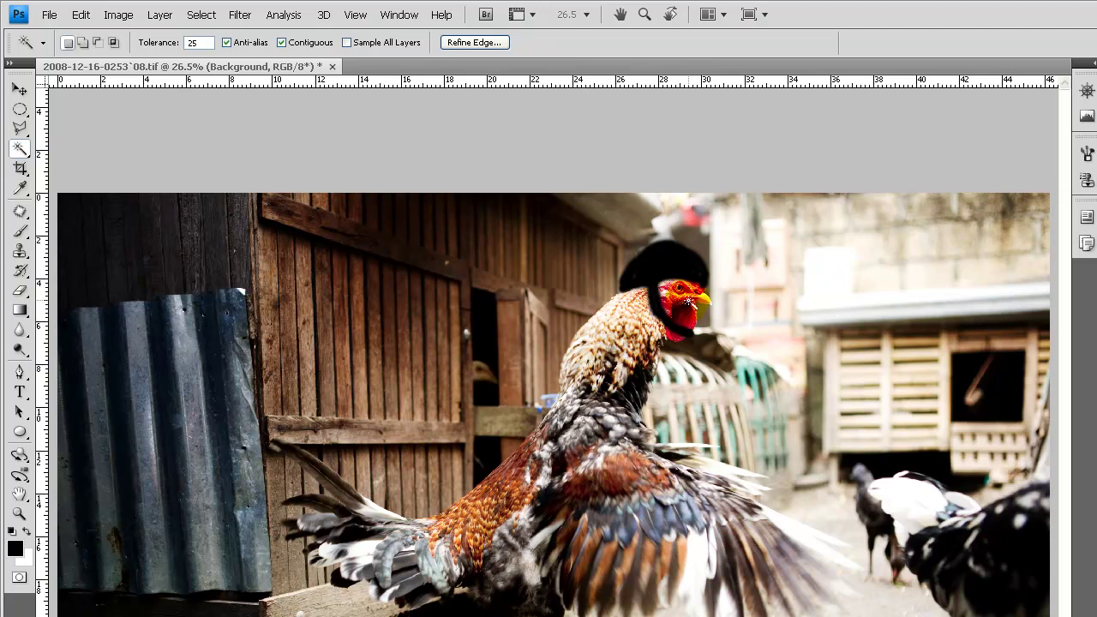
# Set Tolerance to 50 and select the wattle, comb, then the wooden door and wall.
pyautogui.click(196, 42)
pyautogui.write('50')
pyautogui.click(679, 307)
pyautogui.click(438, 325)
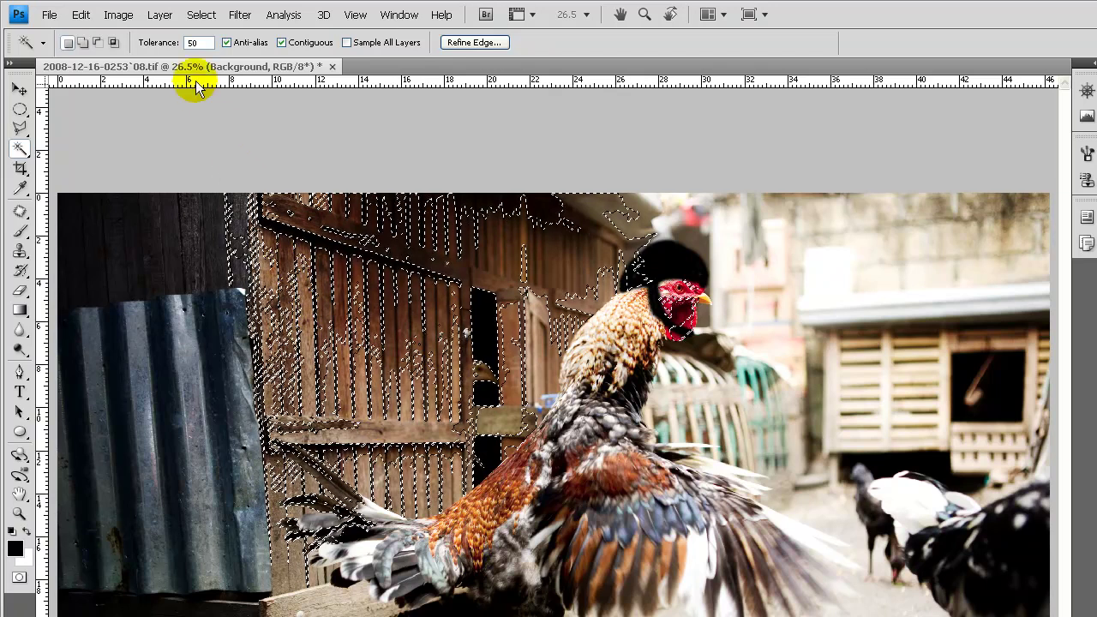
# Clear the selection, raise Tolerance to maximum (255), and select the whole photo.
pyautogui.click(208, 43)
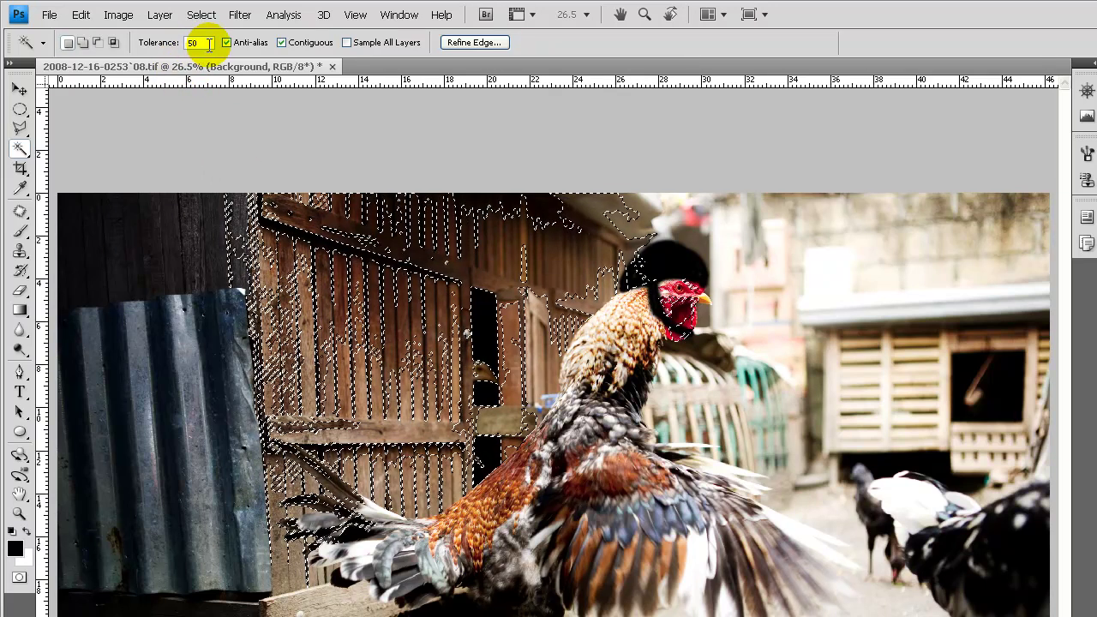
pyautogui.hotkey('ctrl', 'd')
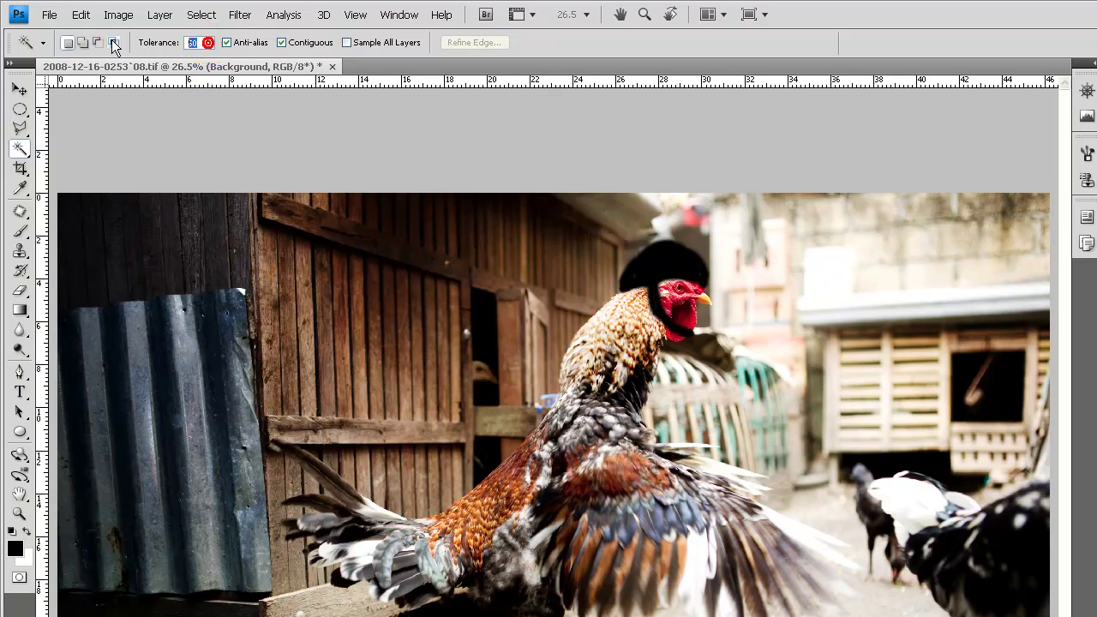
pyautogui.write('255')
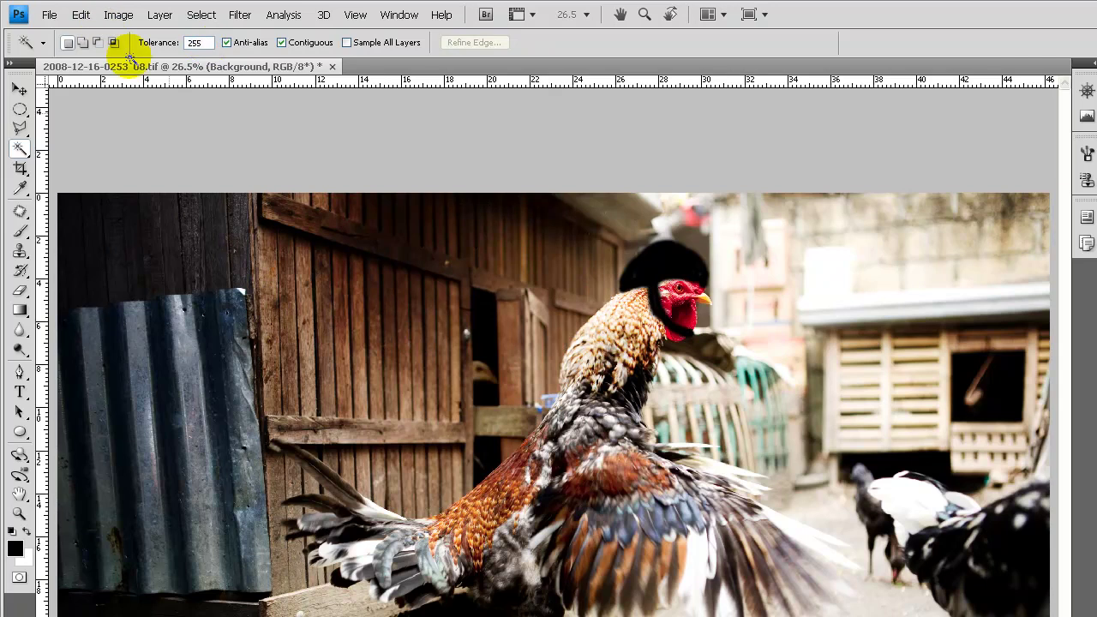
pyautogui.click(408, 348)
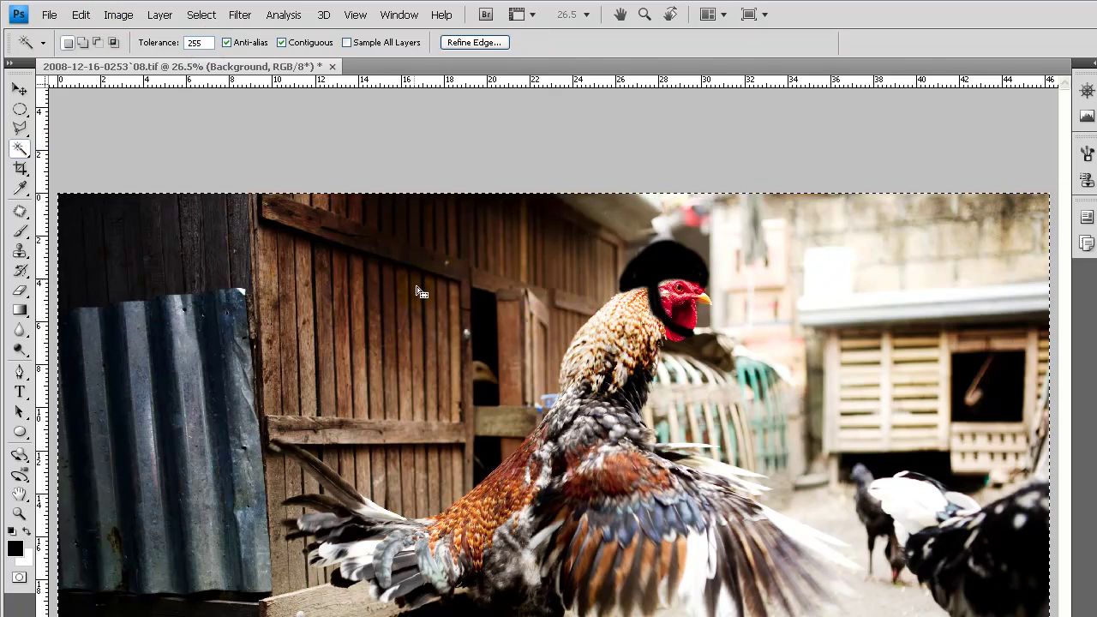
pyautogui.click(229, 120)
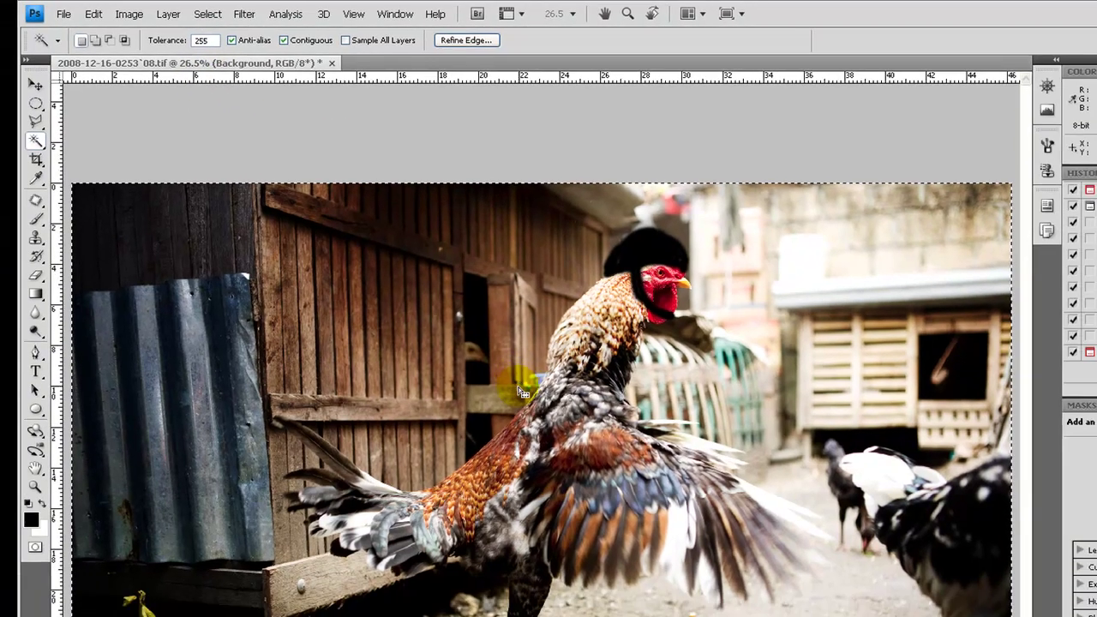
# With the Crop Tool, try two crop areas over the photo and cancel each.
pyautogui.click(20, 168)
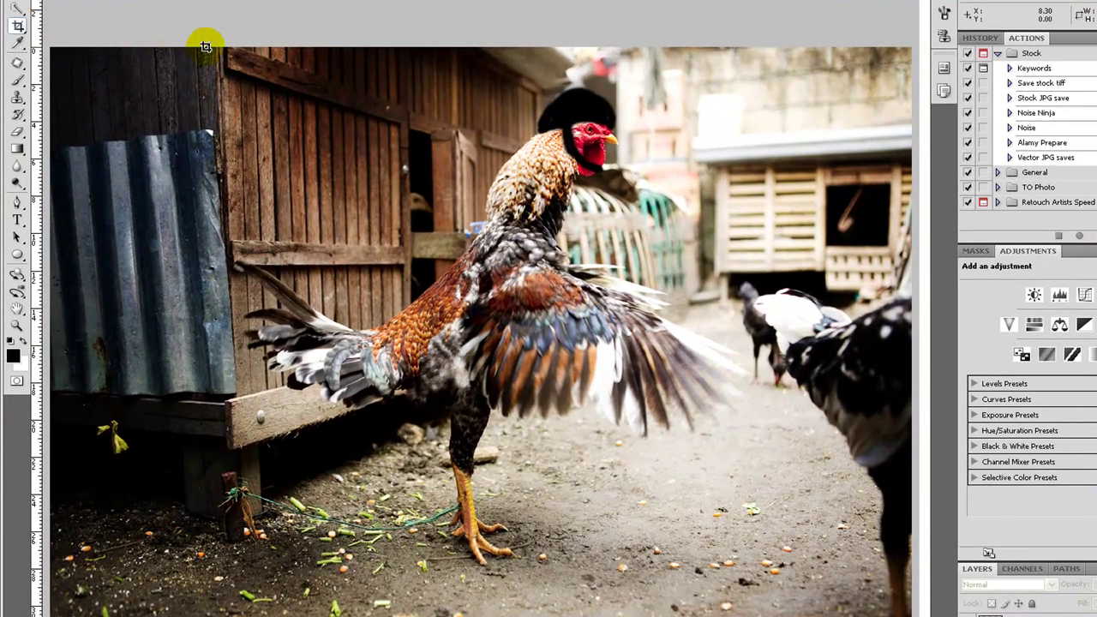
pyautogui.moveTo(208, 53); pyautogui.dragTo(811, 592)
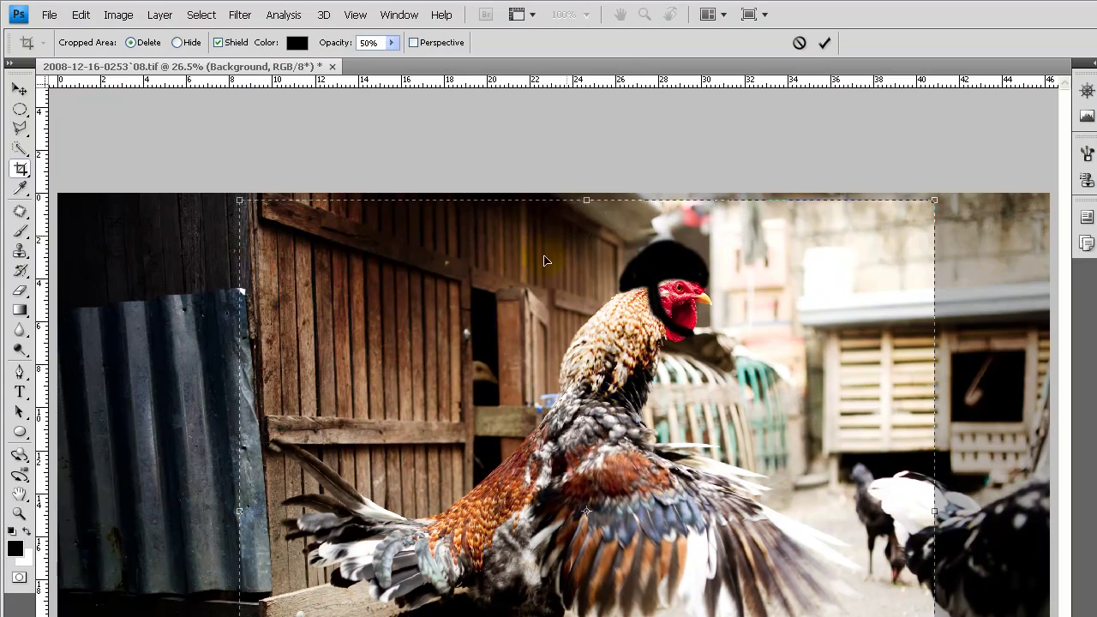
pyautogui.click(796, 46)
pyautogui.moveTo(353, 161); pyautogui.dragTo(688, 484)
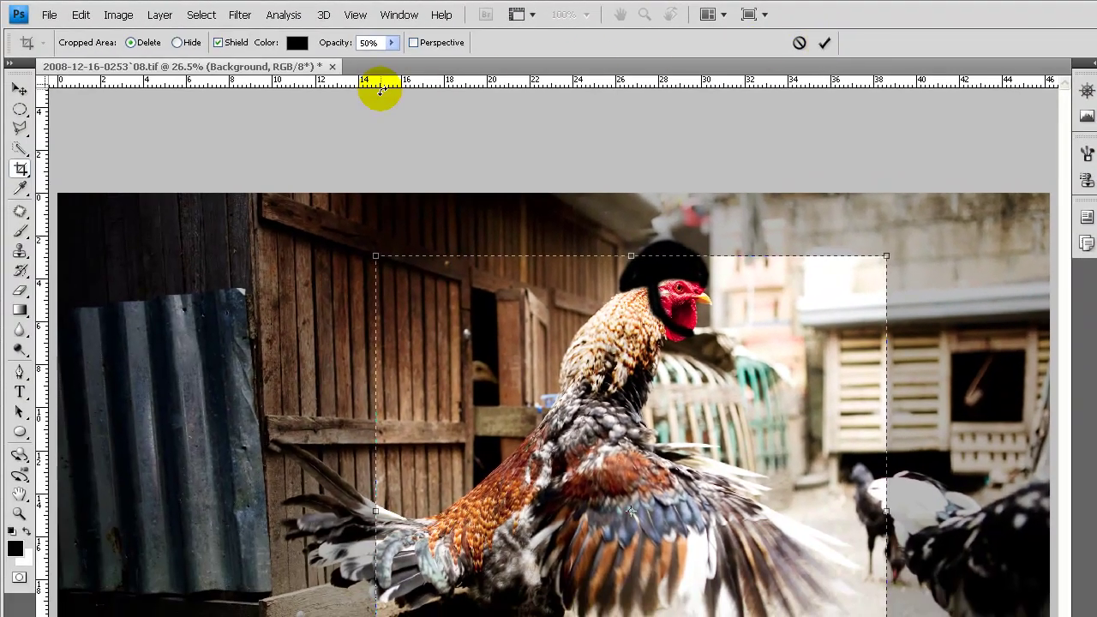
pyautogui.click(799, 42)
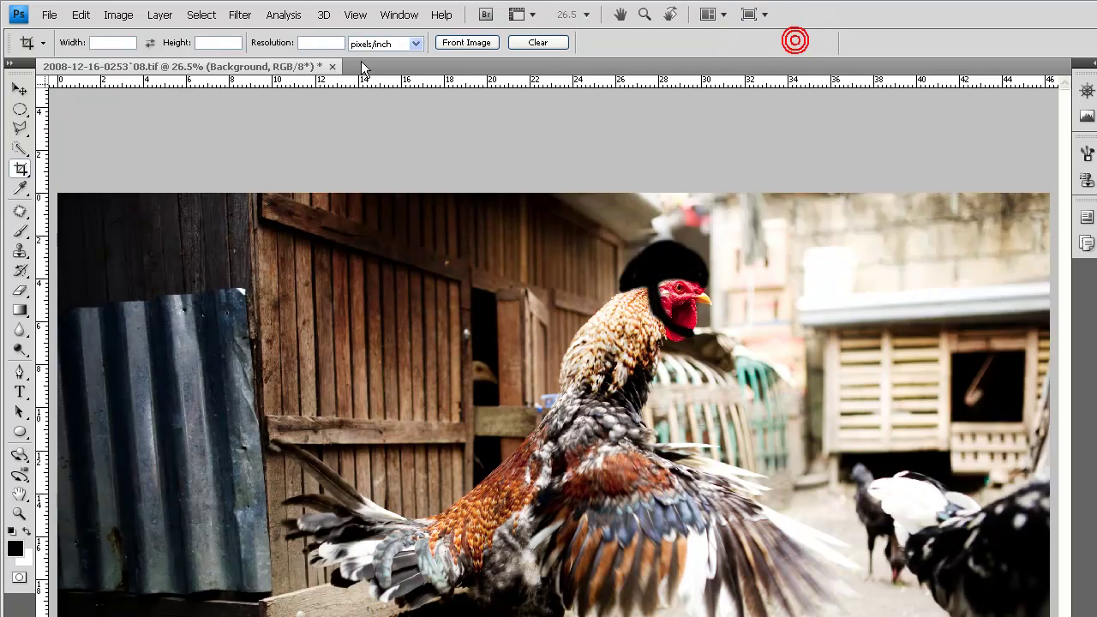
# Enter 5cm for crop width and height and drag a square crop box over the rooster.
pyautogui.click(110, 43)
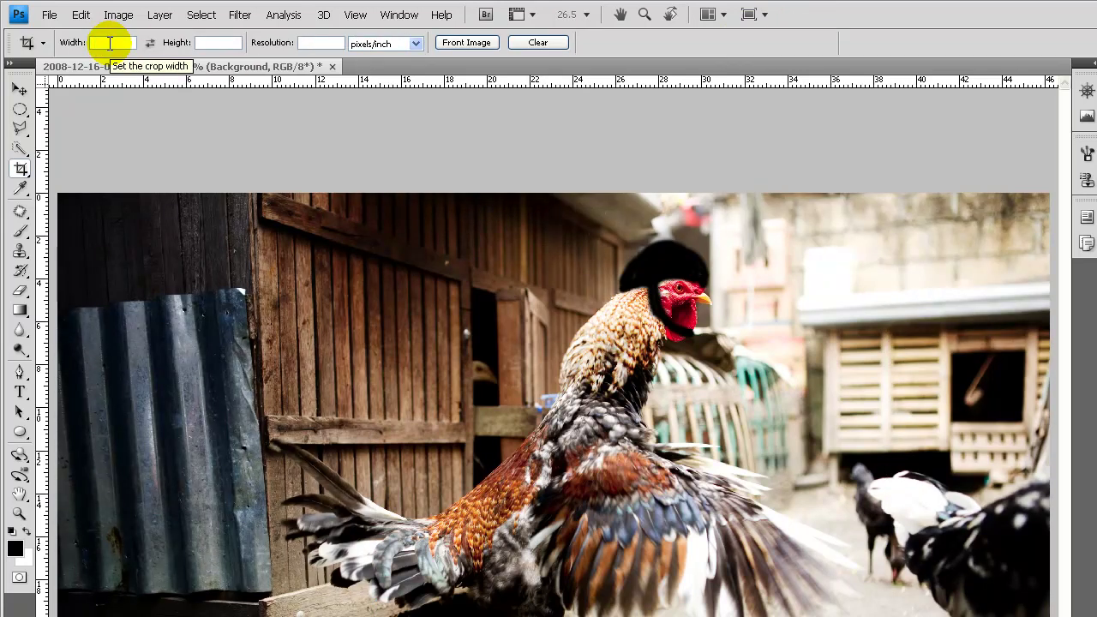
pyautogui.write('5cm')
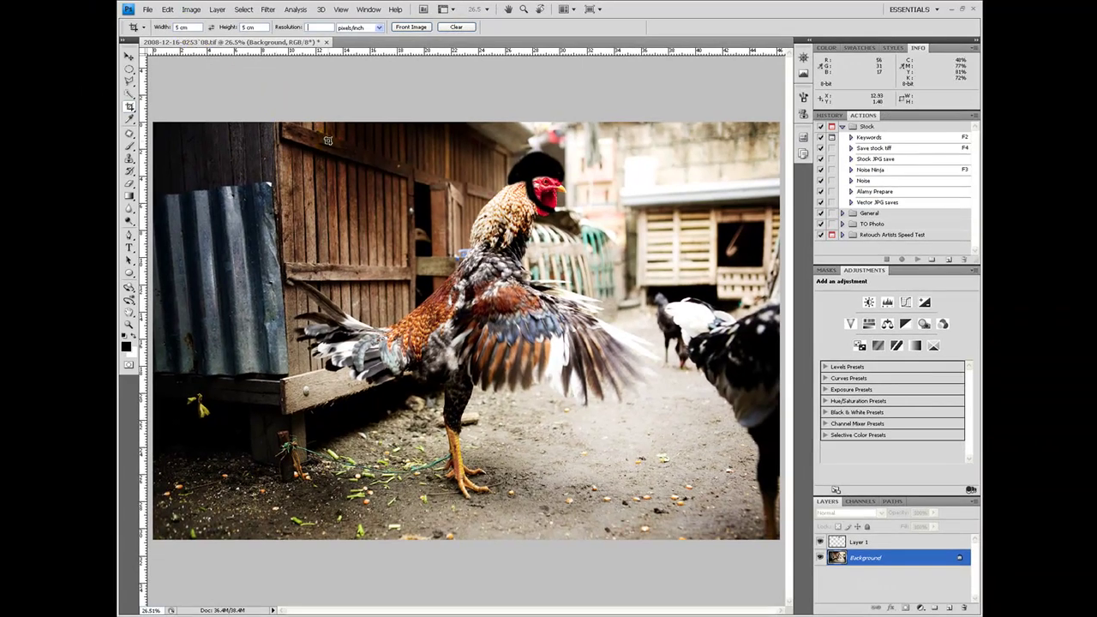
pyautogui.moveTo(278, 130); pyautogui.dragTo(671, 539)
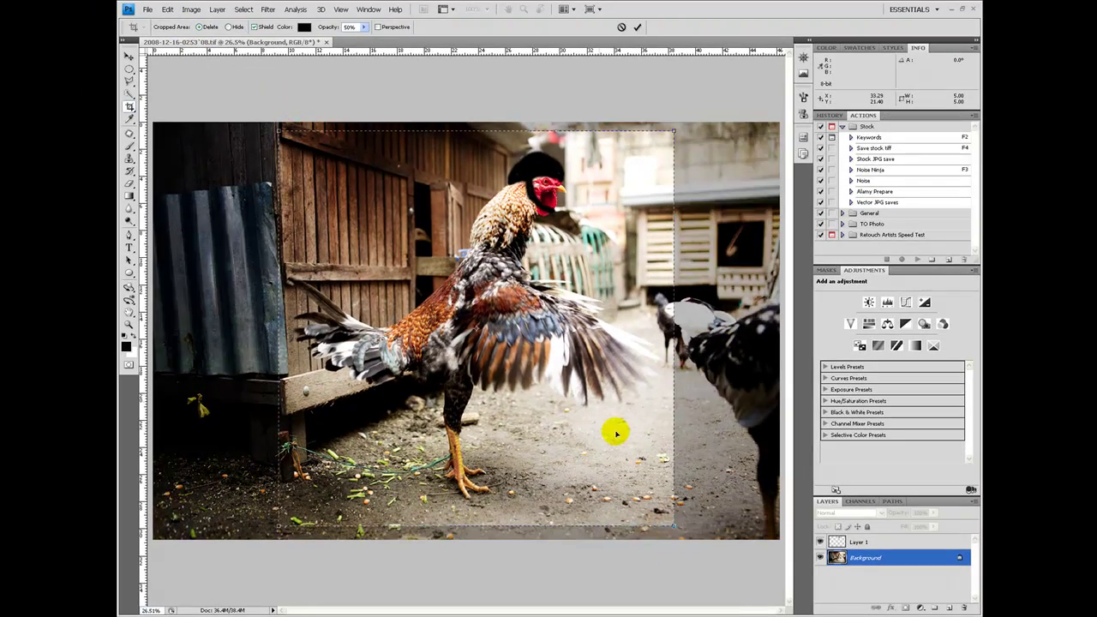
# Cancel the crop and, with the Eyedropper, sample the metal sheet, rooster's face, then brownish-red feathers.
pyautogui.click(621, 27)
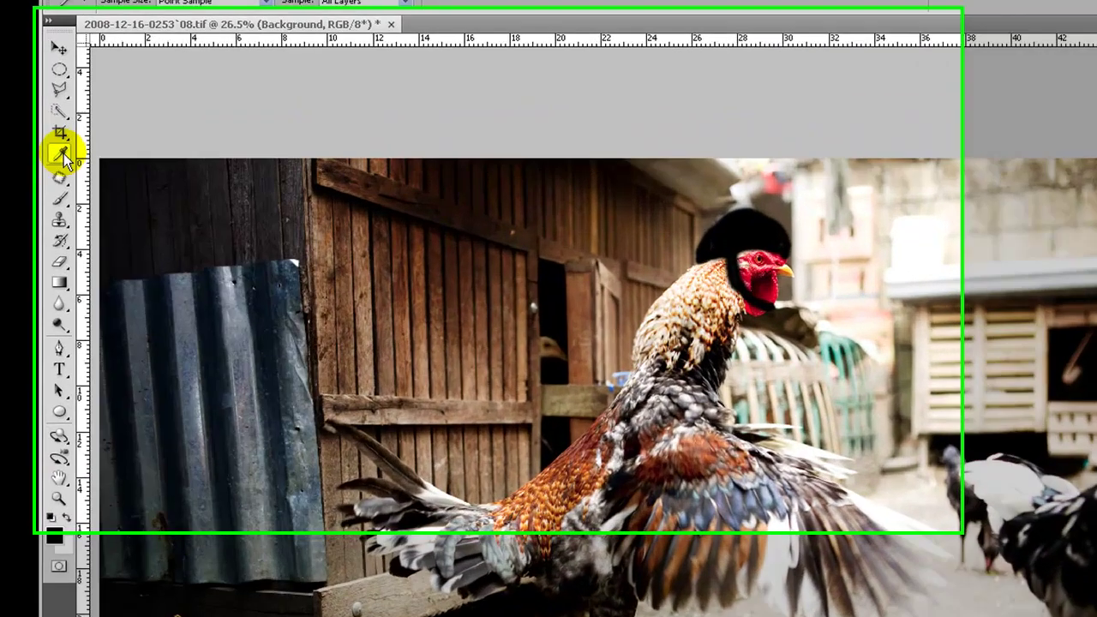
pyautogui.click(129, 118)
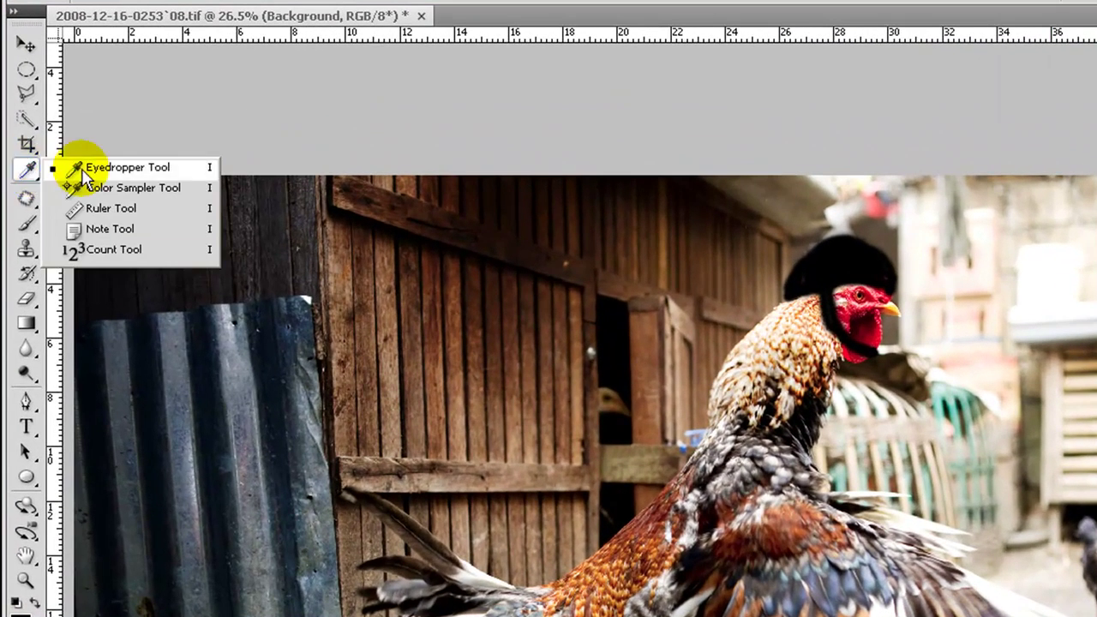
pyautogui.click(81, 170)
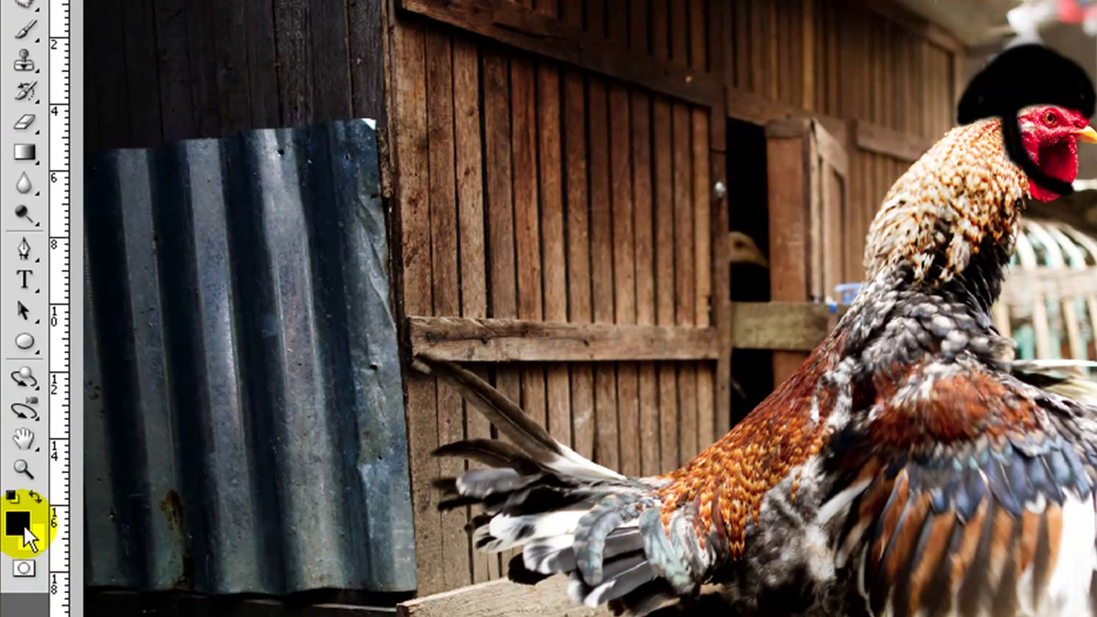
pyautogui.click(301, 379)
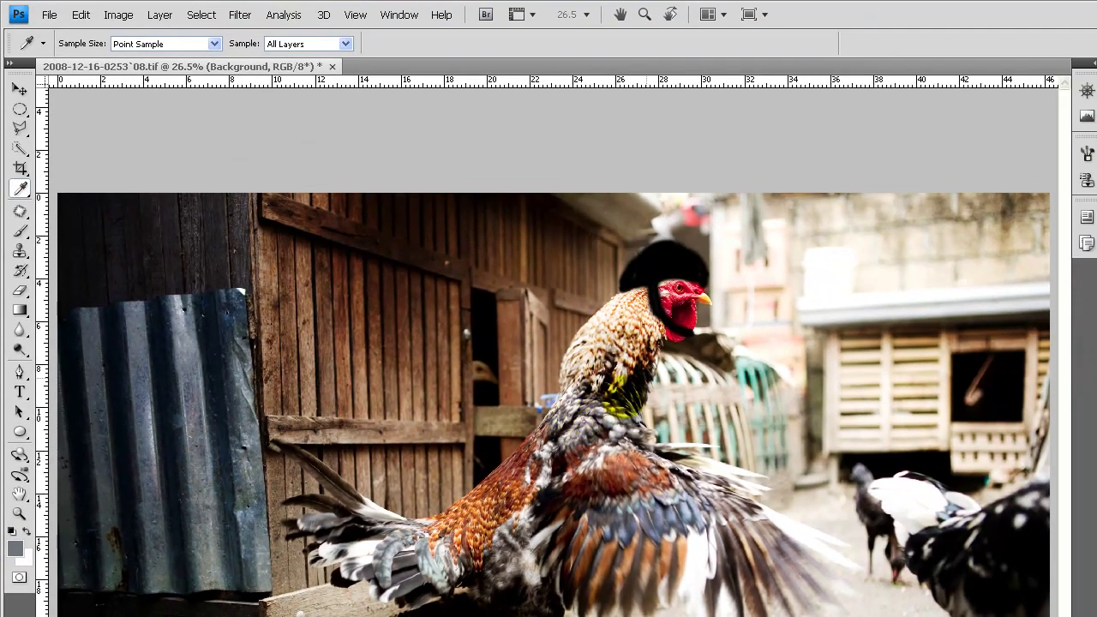
pyautogui.click(811, 239)
pyautogui.click(692, 293)
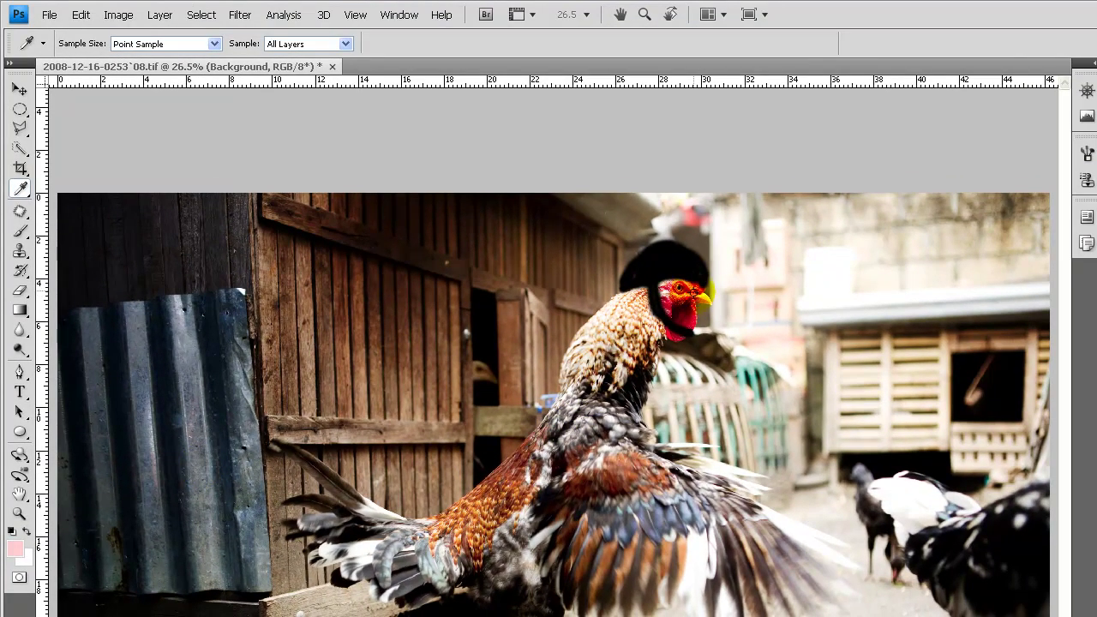
pyautogui.click(621, 465)
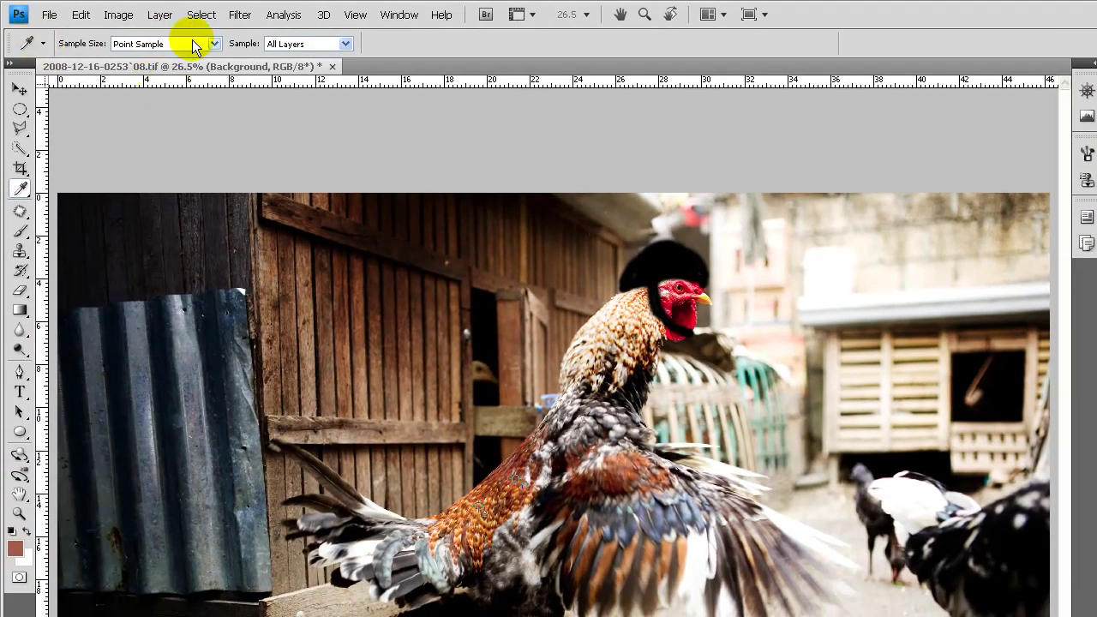
# Set the Eyedropper's Sample Size to 5 by 5 Average.
pyautogui.click(201, 46)
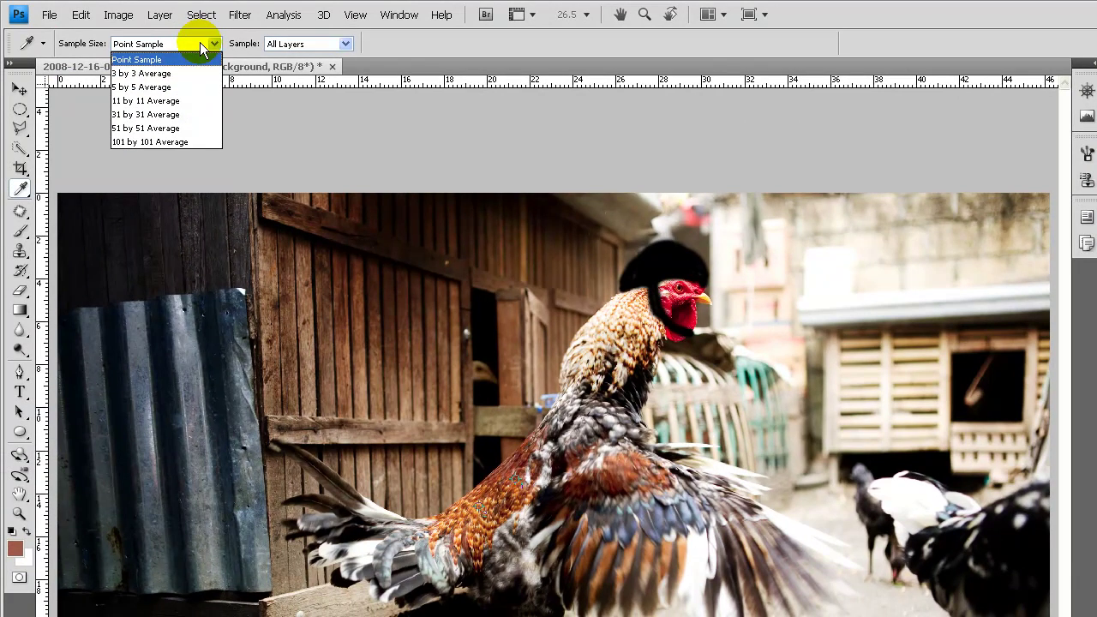
pyautogui.click(179, 86)
pyautogui.click(205, 44)
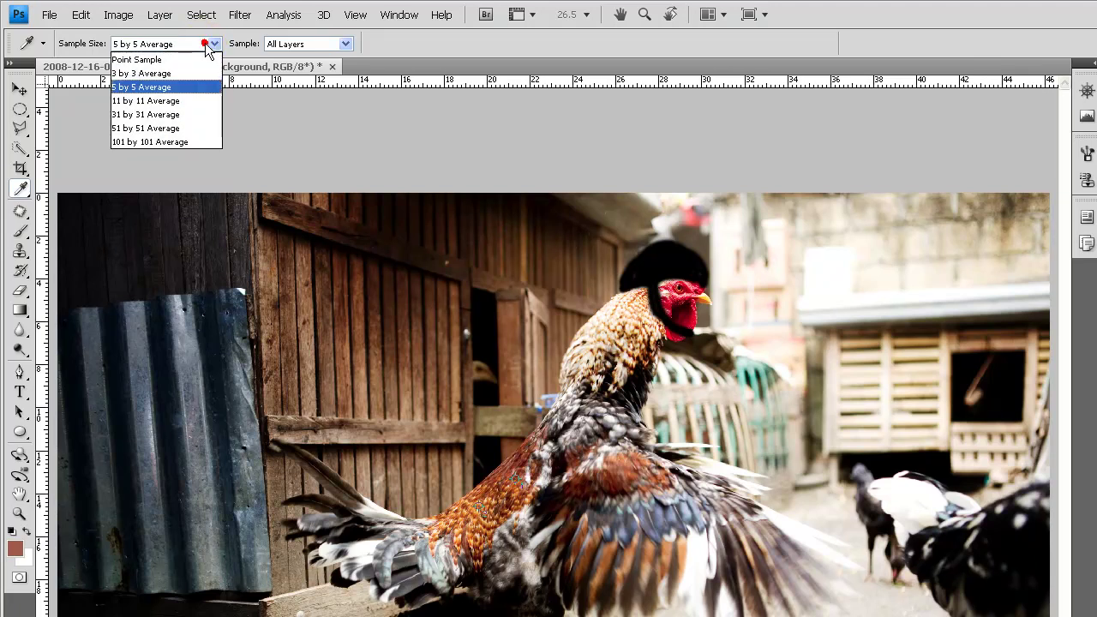
pyautogui.click(195, 87)
# Zoom the feathers to 100% and back out, then reselect the Eyedropper Tool.
pyautogui.hotkey('ctrl', '1')
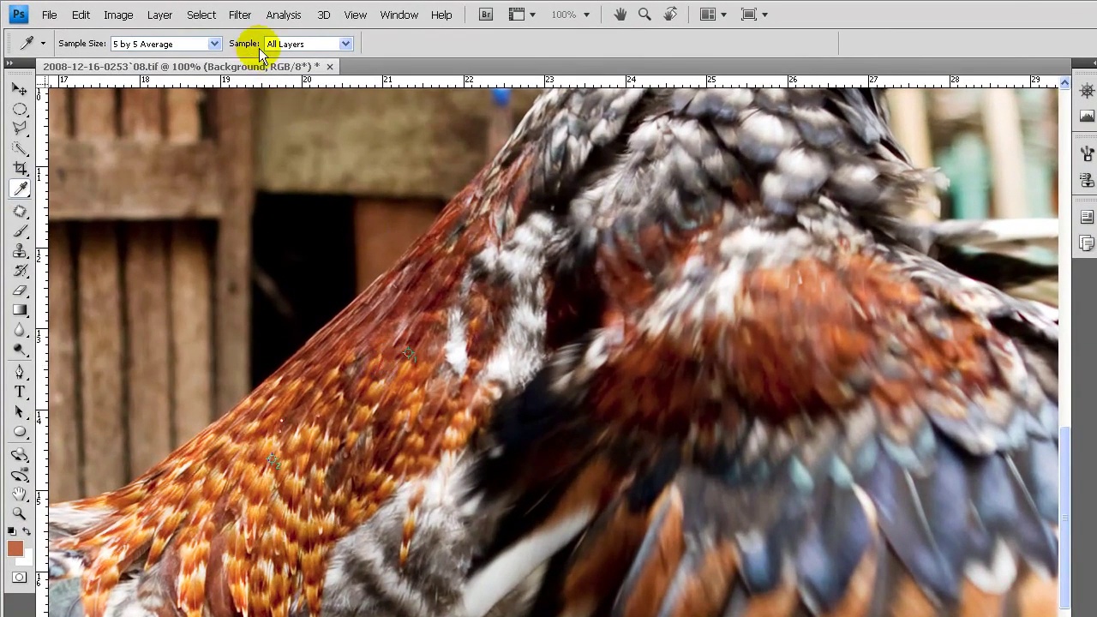
pyautogui.hotkey('ctrl', '-')
pyautogui.hotkey('ctrl', '-')
pyautogui.hotkey('ctrl', '-')
pyautogui.hotkey('ctrl', '-')
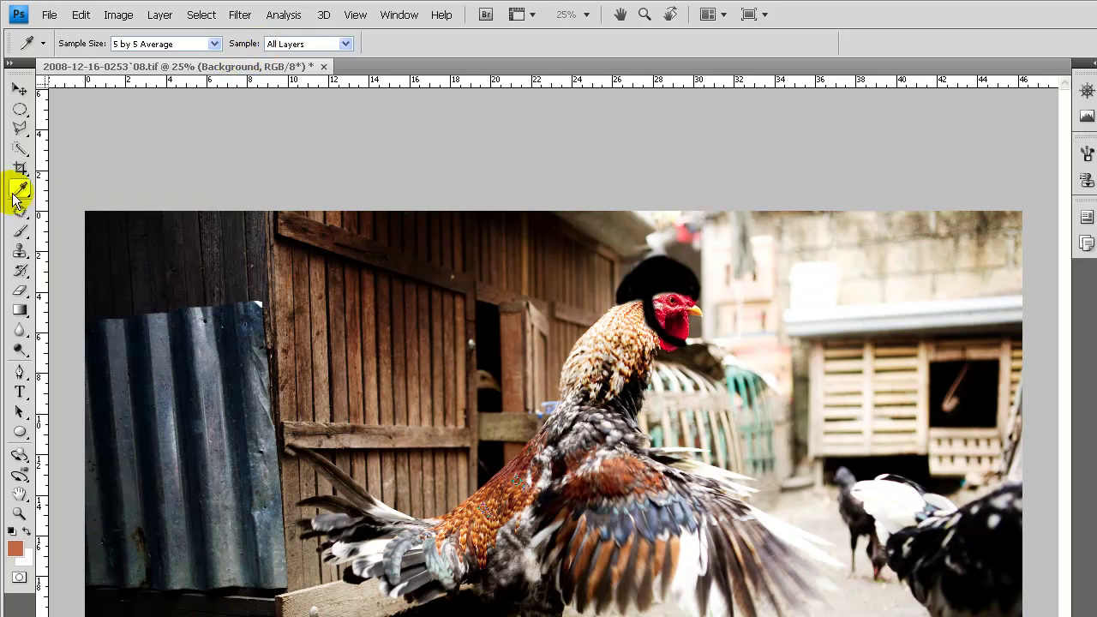
pyautogui.click(25, 195)
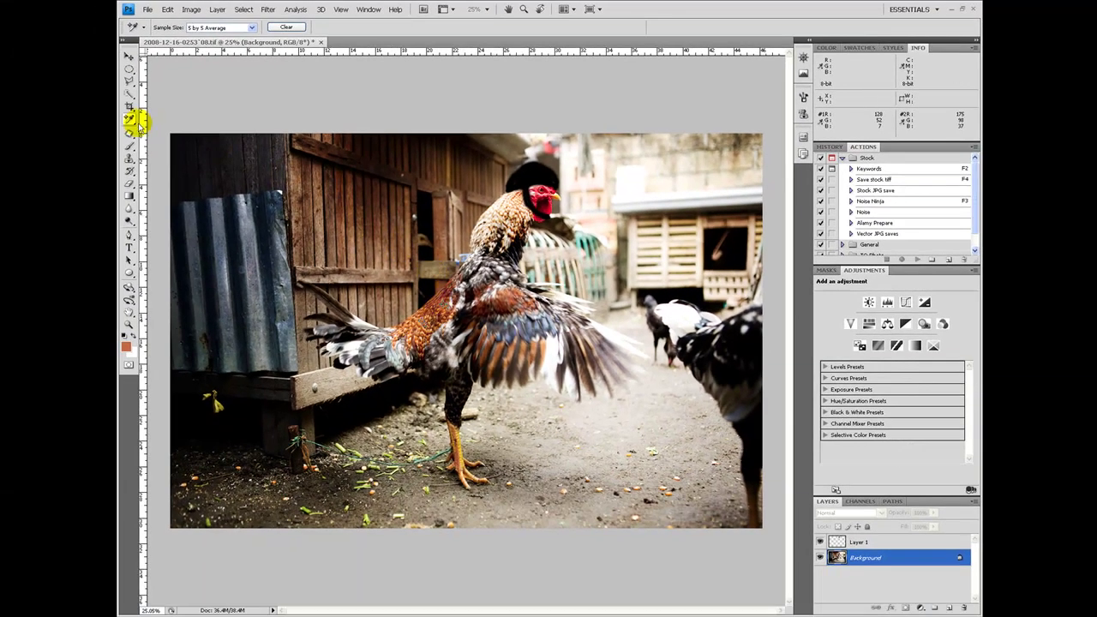
pyautogui.click(131, 120)
pyautogui.click(171, 115)
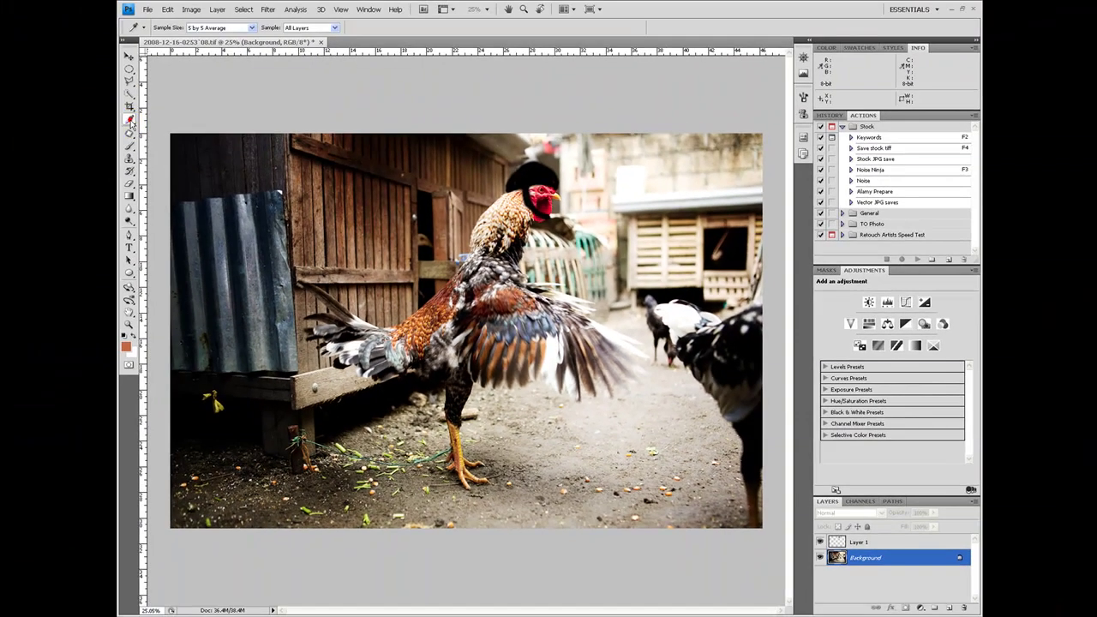
# Measure a 934.29-long horizontal line across the barn door with the Ruler Tool, then clear it.
pyautogui.click(130, 122)
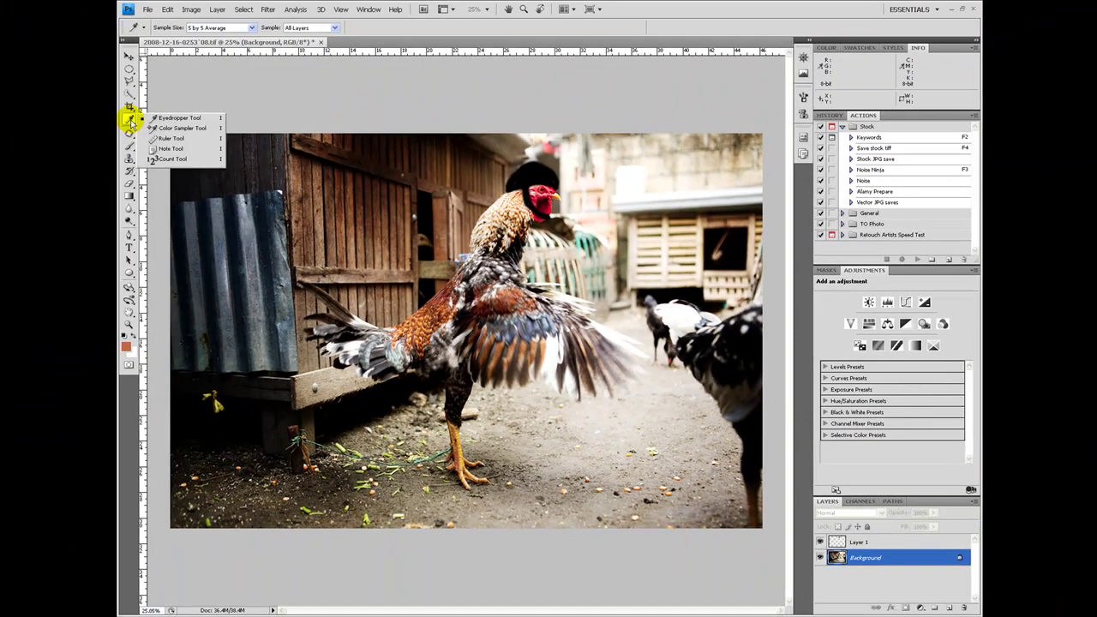
pyautogui.click(171, 138)
pyautogui.moveTo(331, 202); pyautogui.dragTo(452, 202)
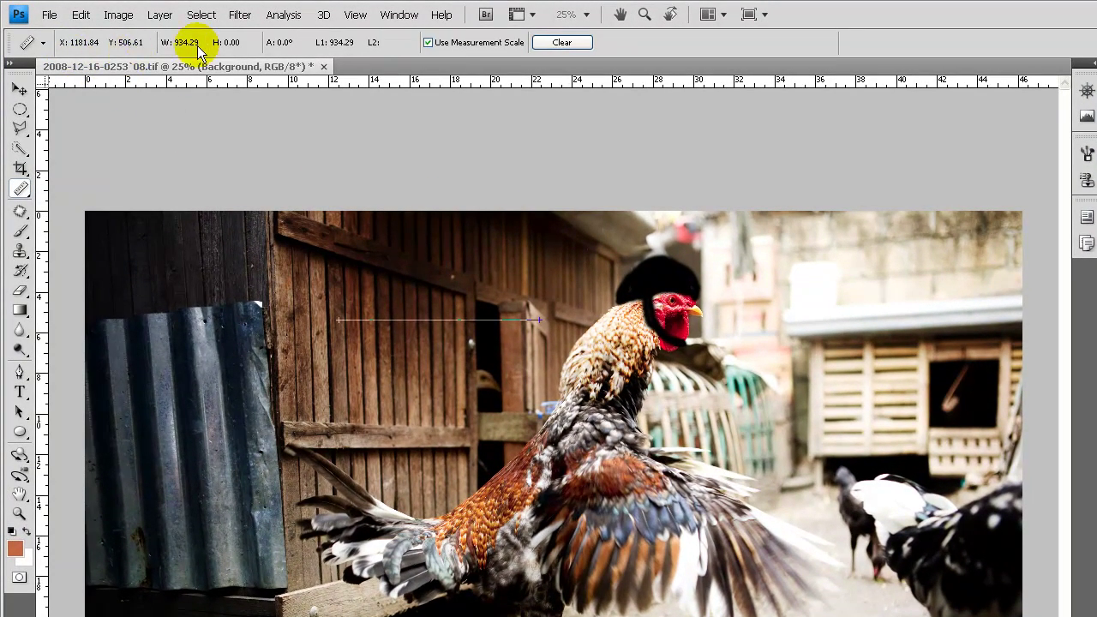
pyautogui.click(562, 42)
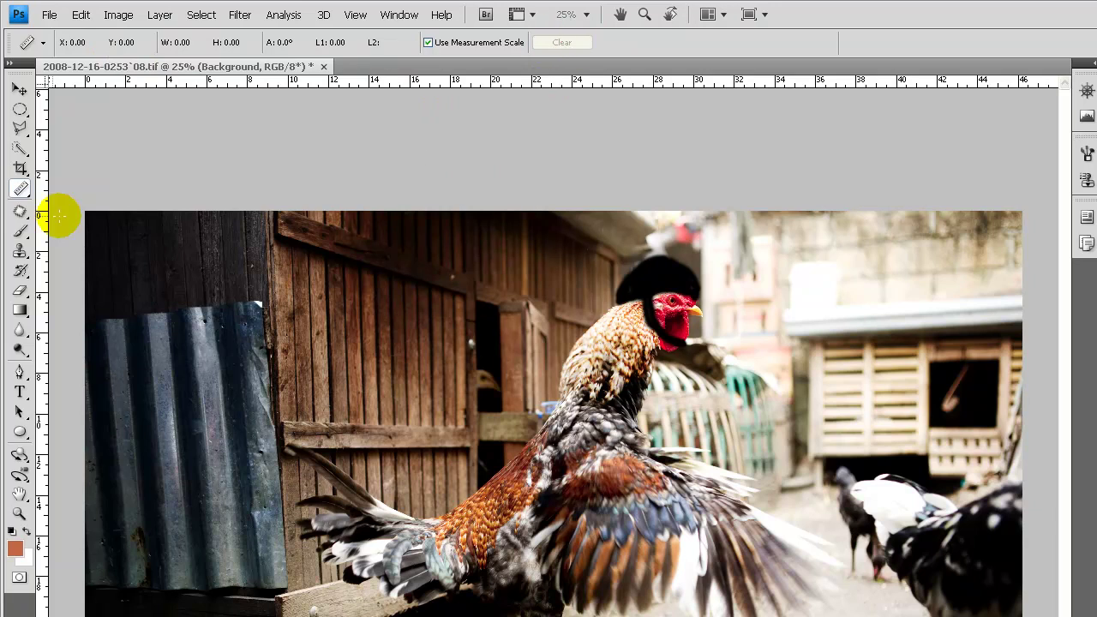
pyautogui.rightClick(32, 196)
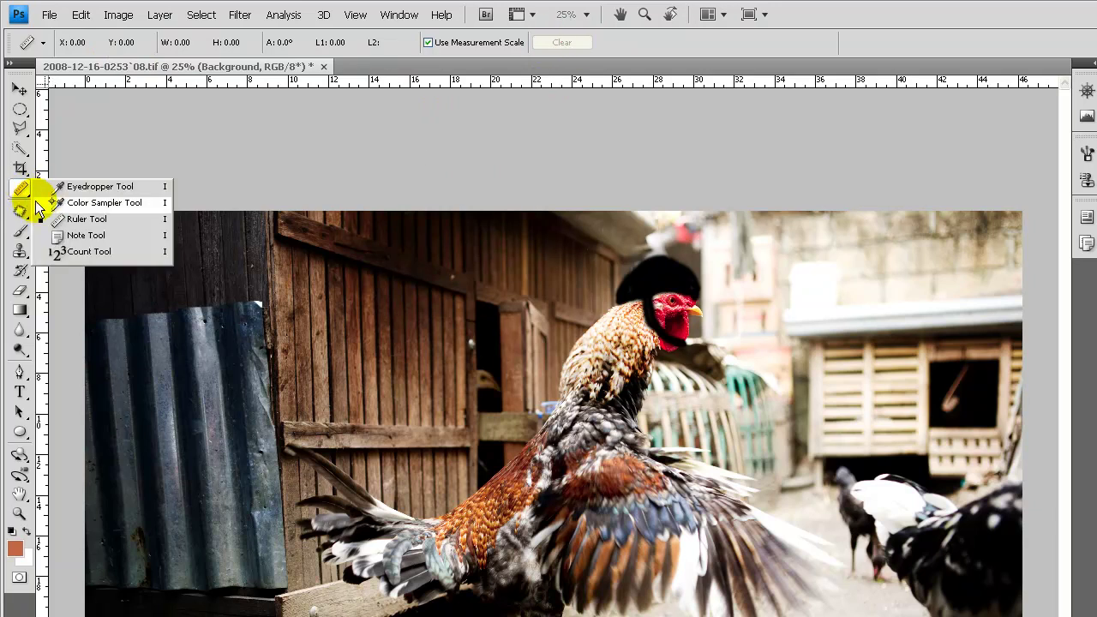
# With the Count Tool, mark the dark doorway, the barn door and the black hen's head as items 1–3.
pyautogui.click(102, 251)
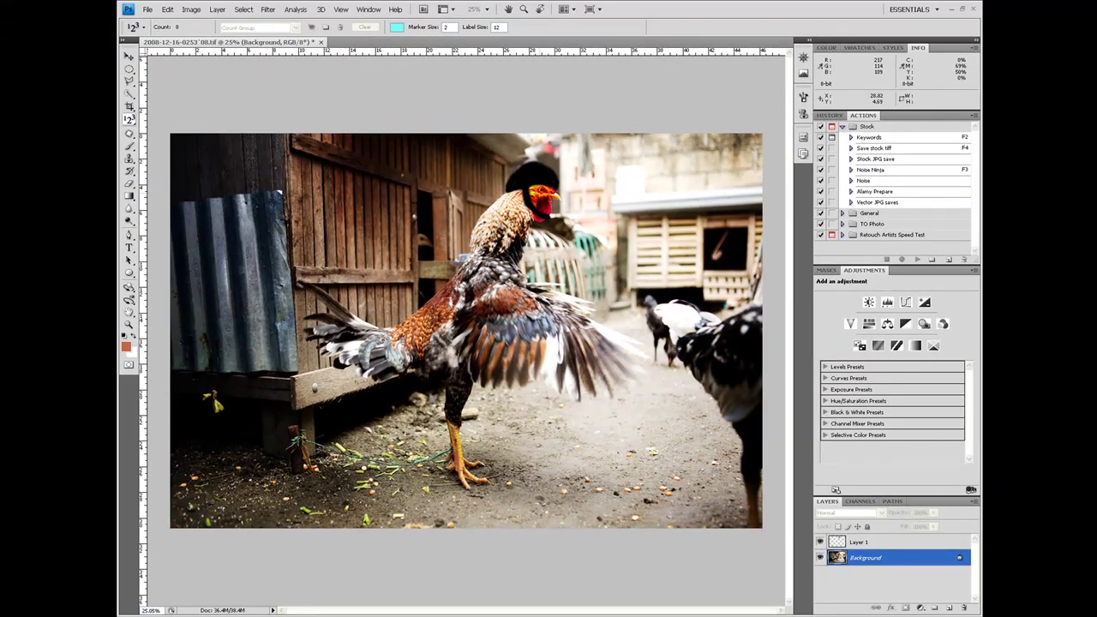
pyautogui.click(423, 240)
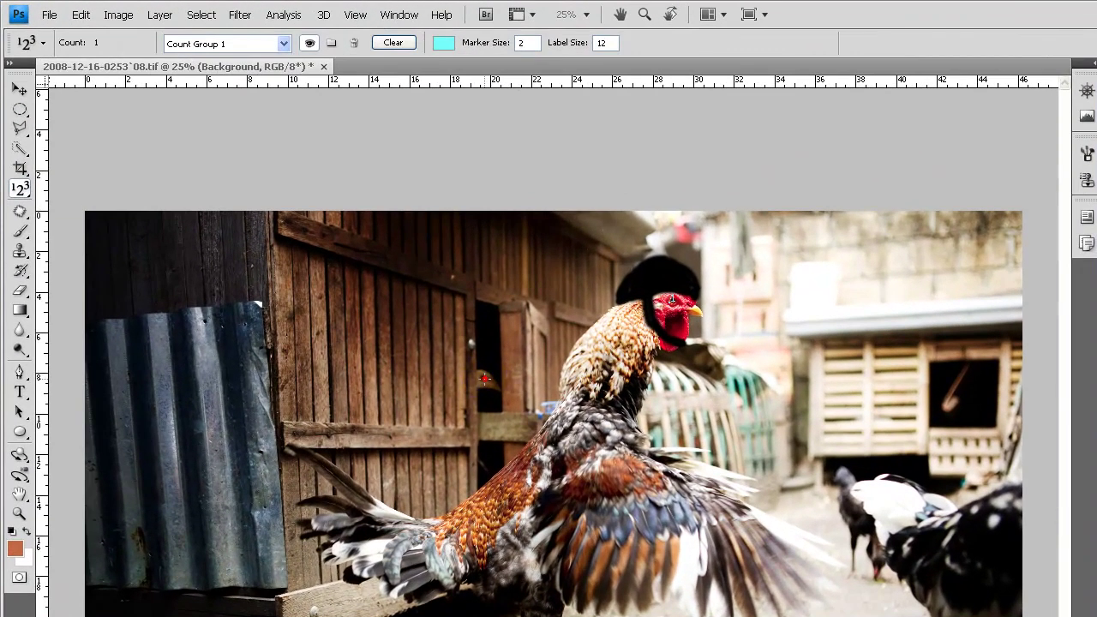
pyautogui.click(484, 378)
pyautogui.click(844, 475)
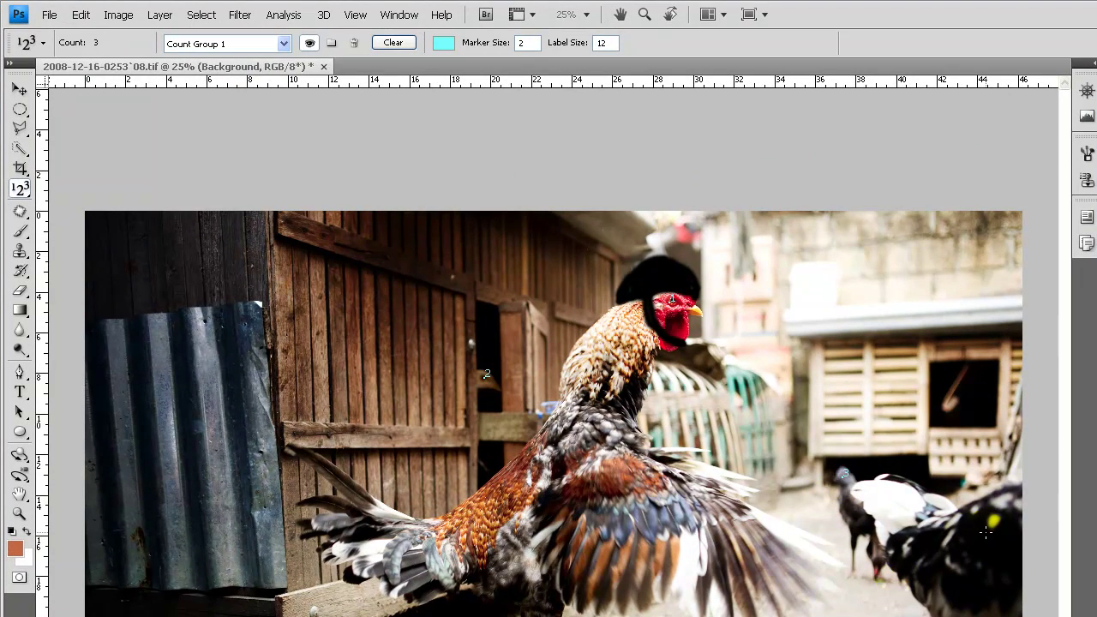